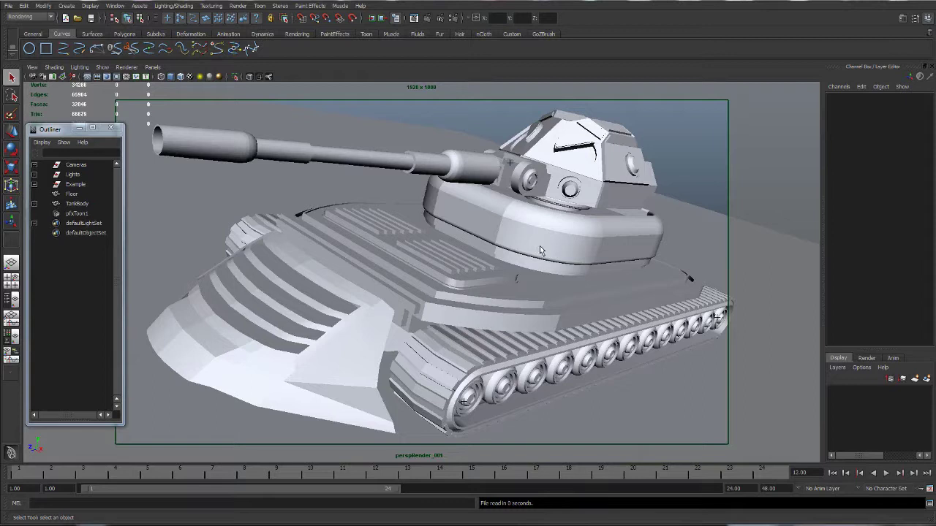
Step: Look through the default persp camera and orbit around the tank
click(152, 67)
mouse_move(179, 77)
click(252, 95)
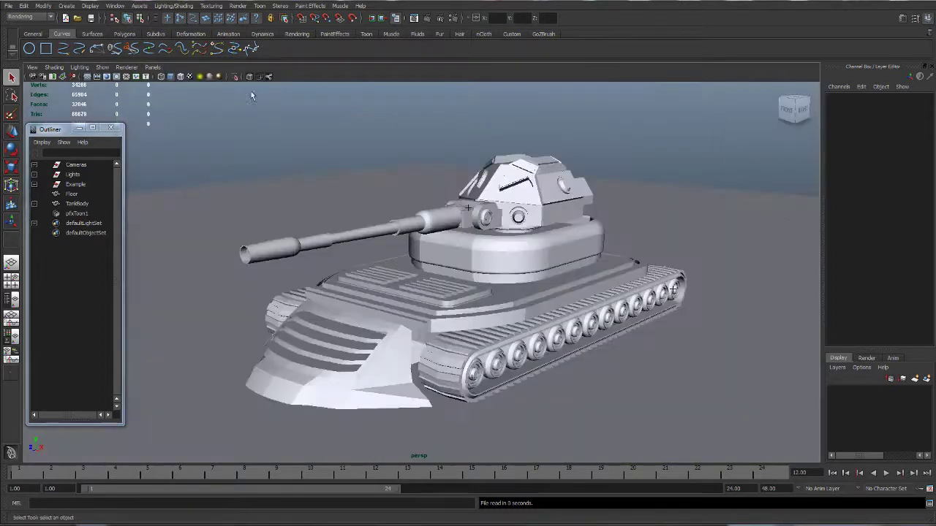
alt+drag(571, 212, 669, 232)
Step: Inspect the front grill, tank body, floor and turret cannon base while orbiting the view
click(375, 400)
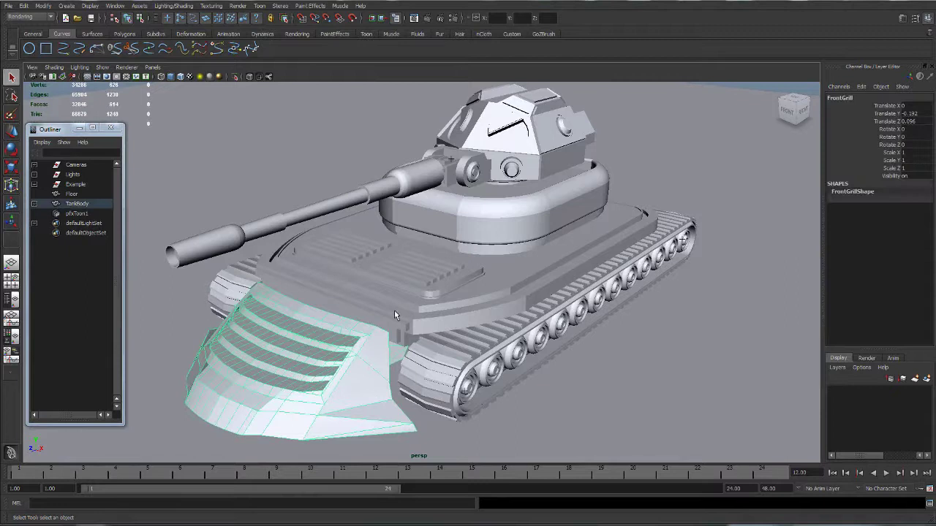
click(510, 306)
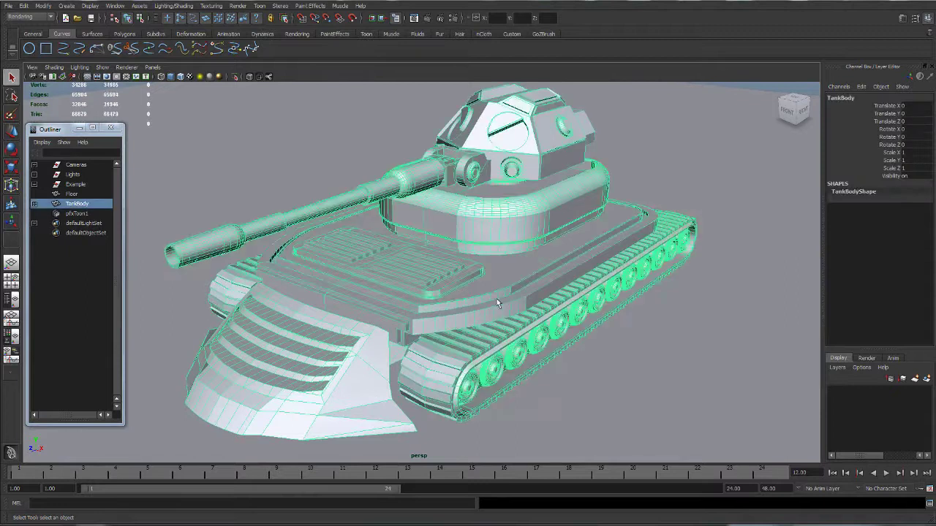
click(631, 363)
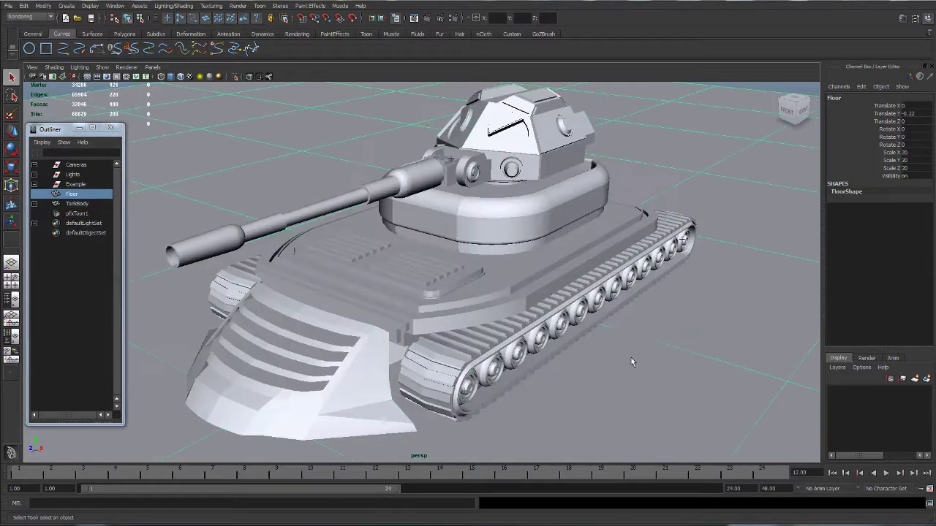
click(461, 290)
mouse_move(519, 315)
alt+mouse_down()
mouse_move(446, 300)
mouse_move(483, 289)
mouse_move(460, 299)
mouse_move(512, 310)
alt+mouse_up()
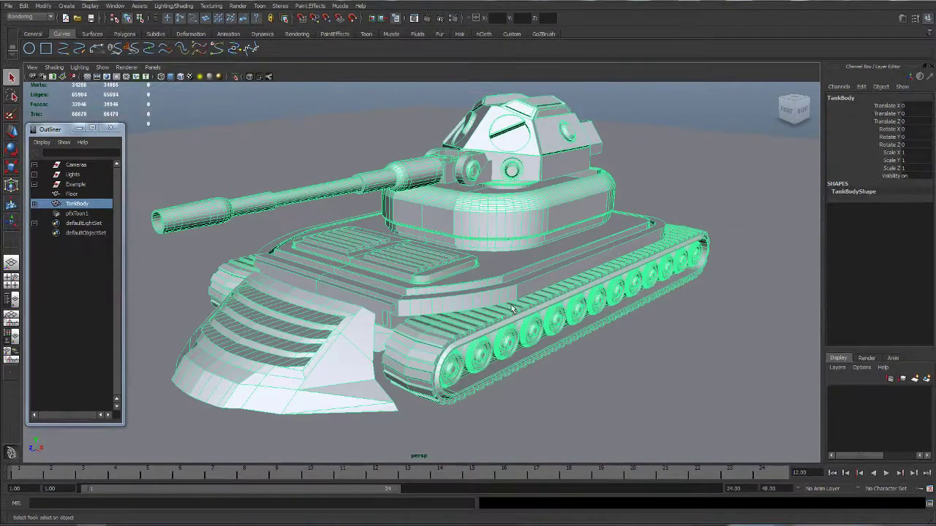
click(331, 98)
alt+middle_drag(445, 202, 450, 212)
alt+drag(450, 212, 546, 255)
click(476, 241)
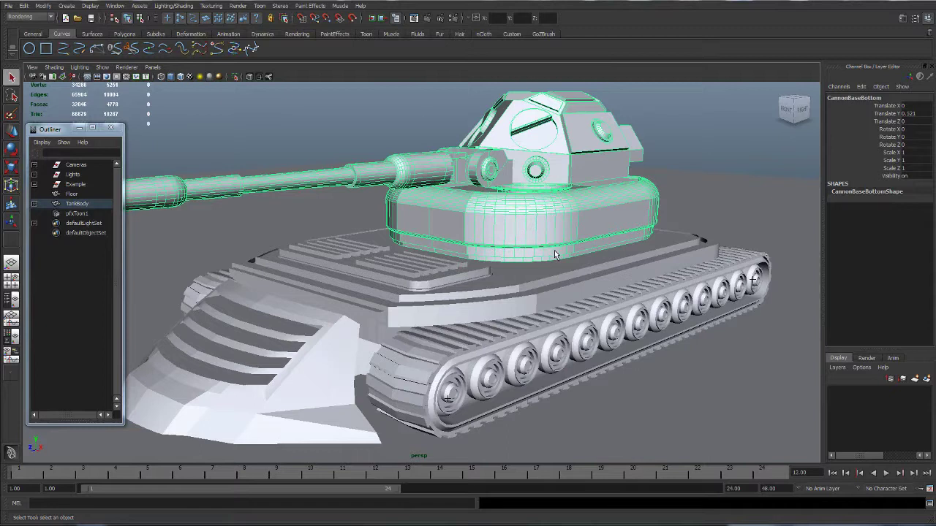
alt+drag(475, 175, 452, 178)
click(379, 152)
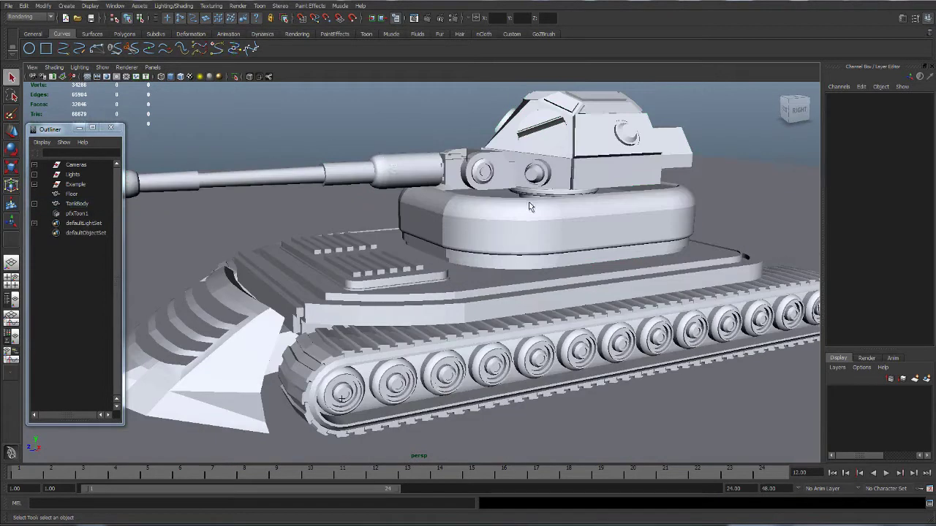
alt+drag(523, 202, 515, 227)
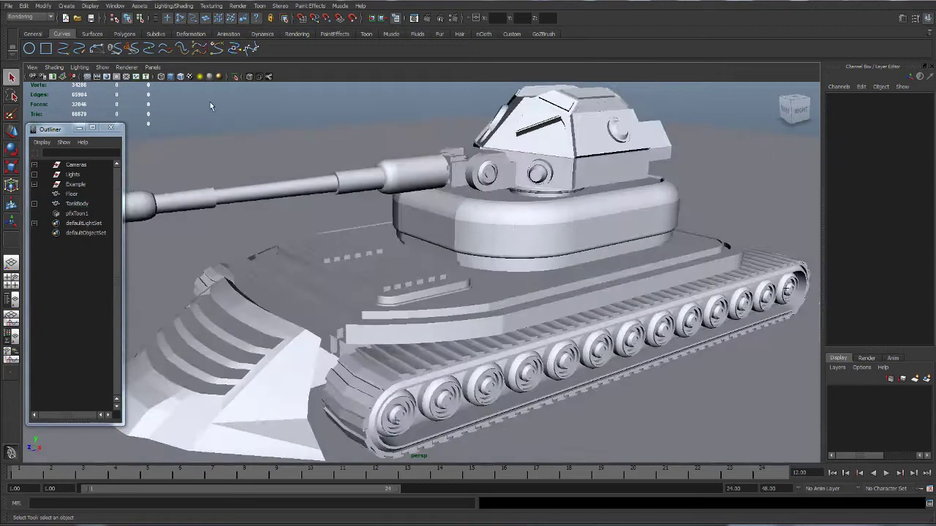
Step: Return the viewport to the perspRender_001 camera
click(153, 67)
mouse_move(186, 76)
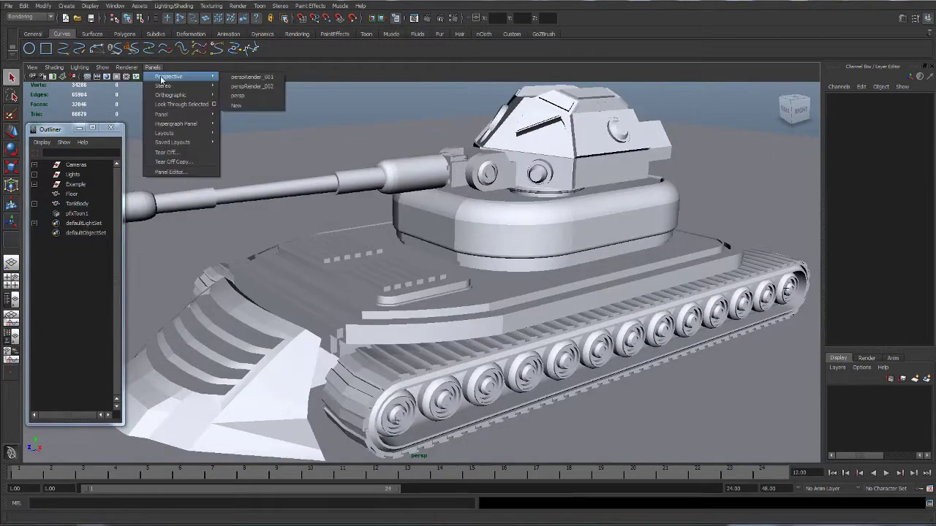
click(266, 79)
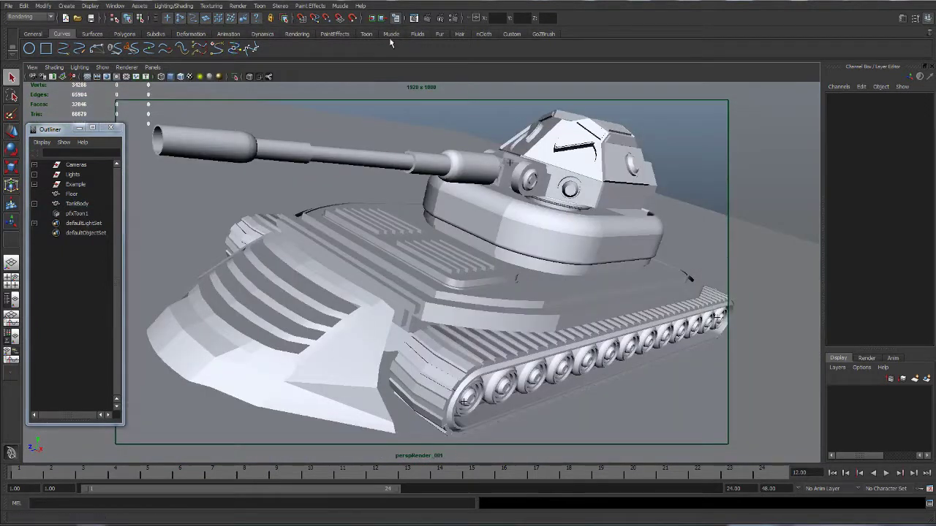
Step: Open the Render View and check its Test Resolution options, leaving them unchanged
click(416, 18)
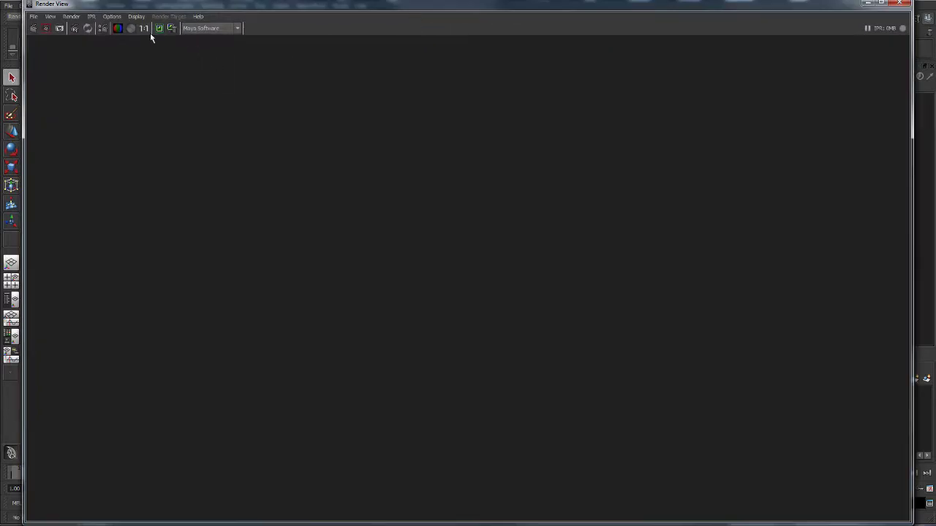
click(112, 16)
mouse_move(141, 51)
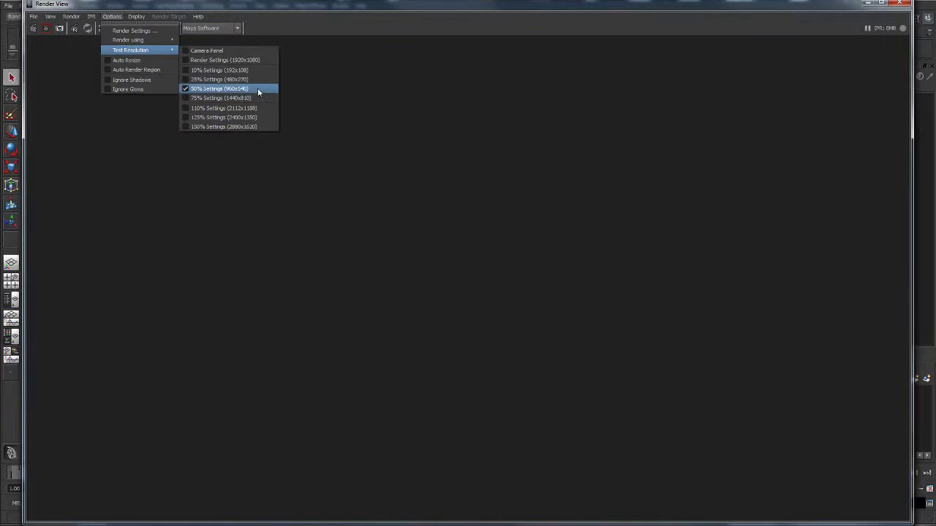
click(50, 17)
click(50, 16)
Step: Render the tank from perspRender_001 at 960 x 540 and shrink the Render View window
click(71, 18)
mouse_move(98, 69)
click(195, 85)
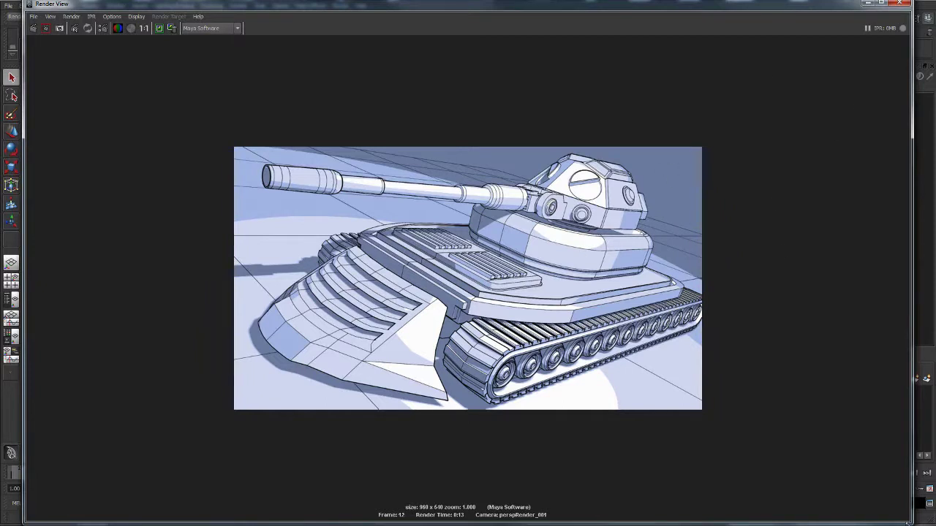
drag(906, 523, 543, 425)
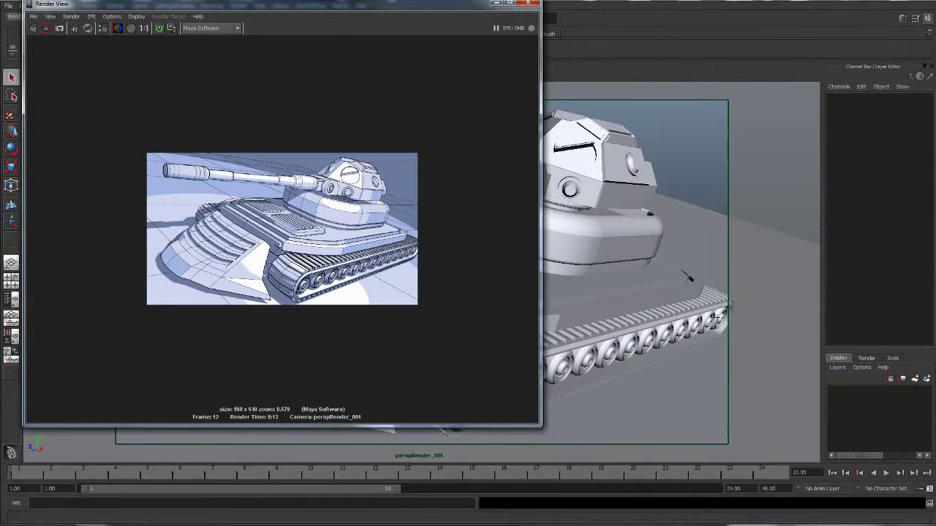
Step: View the toon render at 1:1 actual size, then minimize the Render View
click(144, 27)
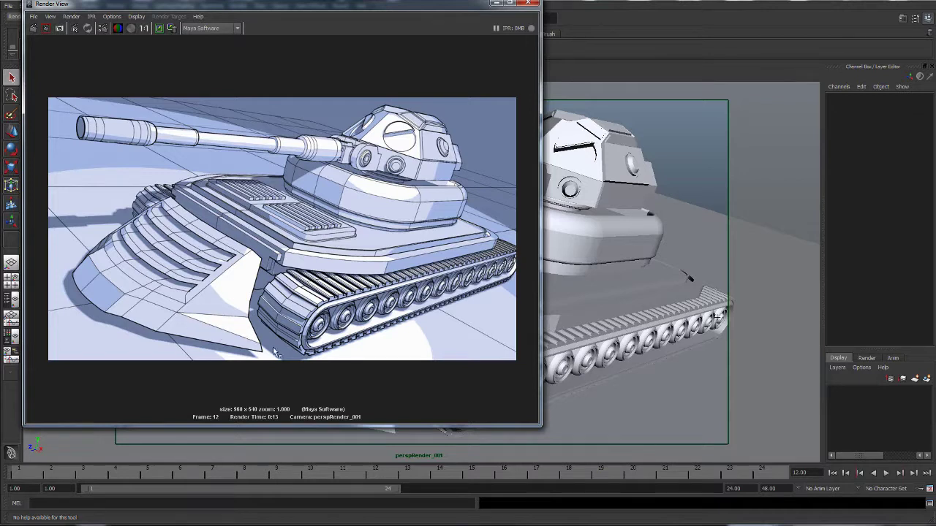
click(496, 2)
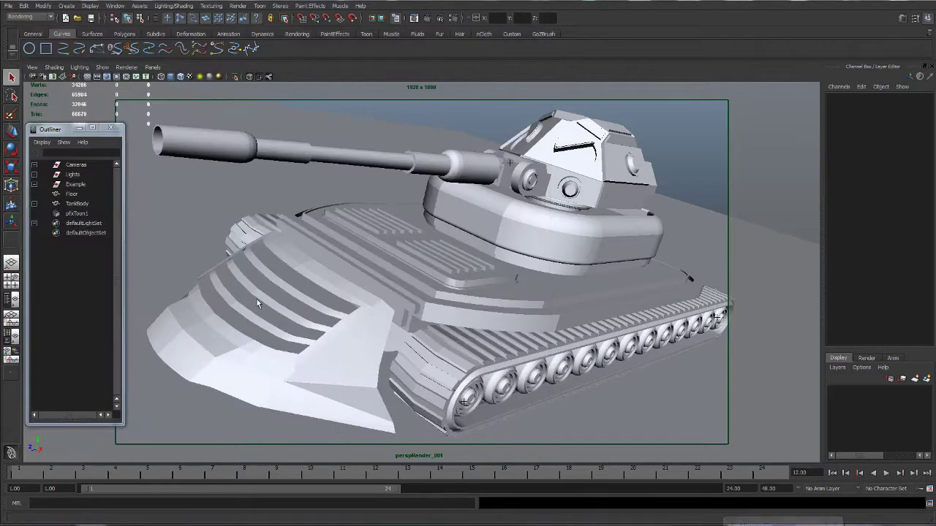
click(594, 260)
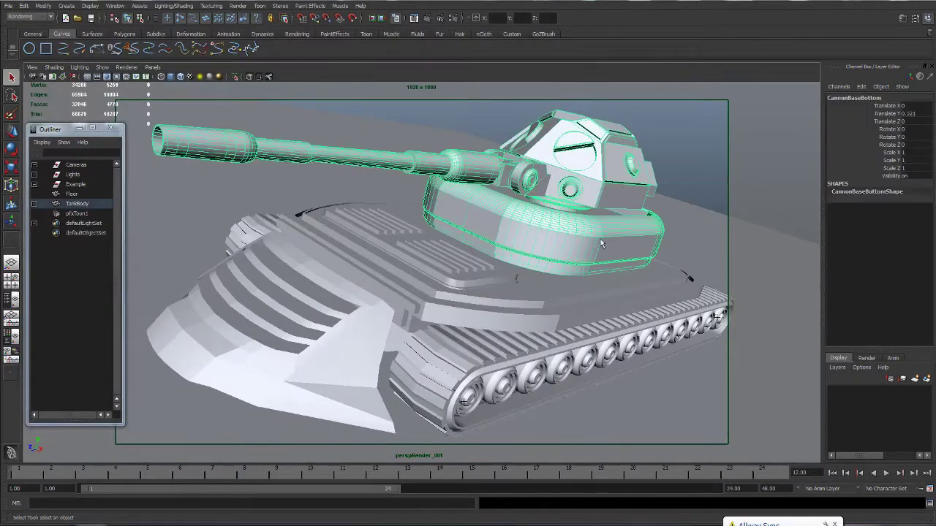
click(33, 16)
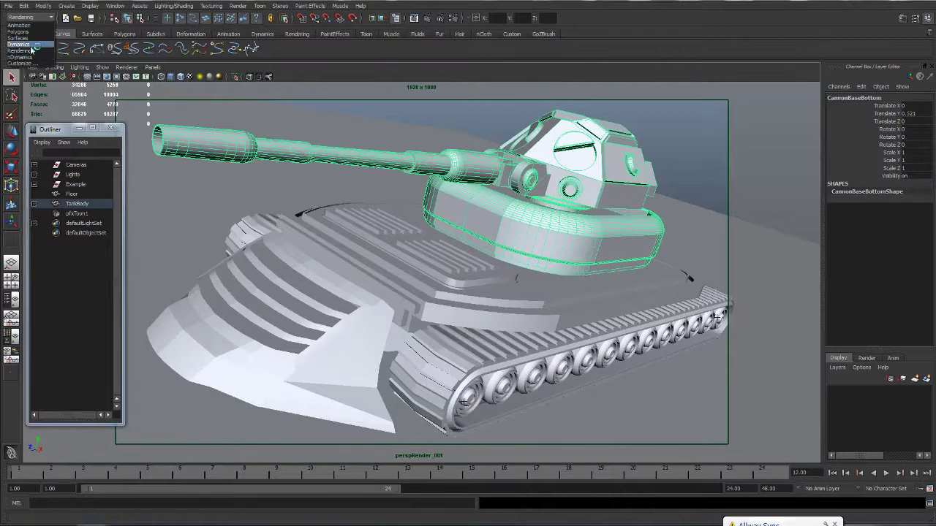
click(30, 51)
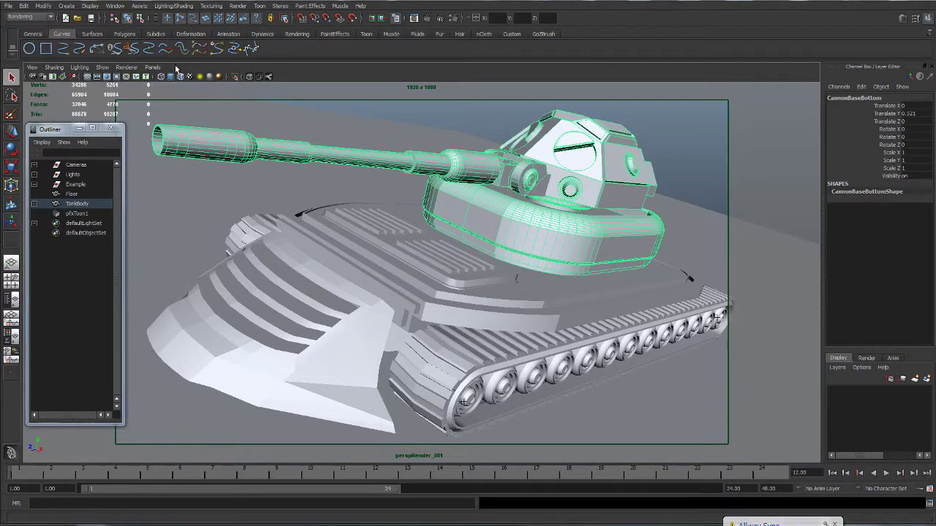
click(257, 7)
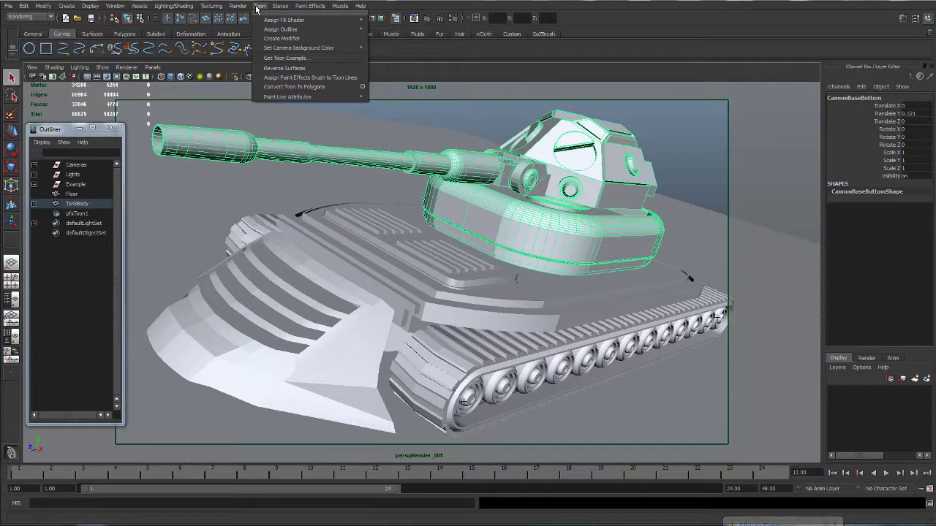
mouse_move(286, 19)
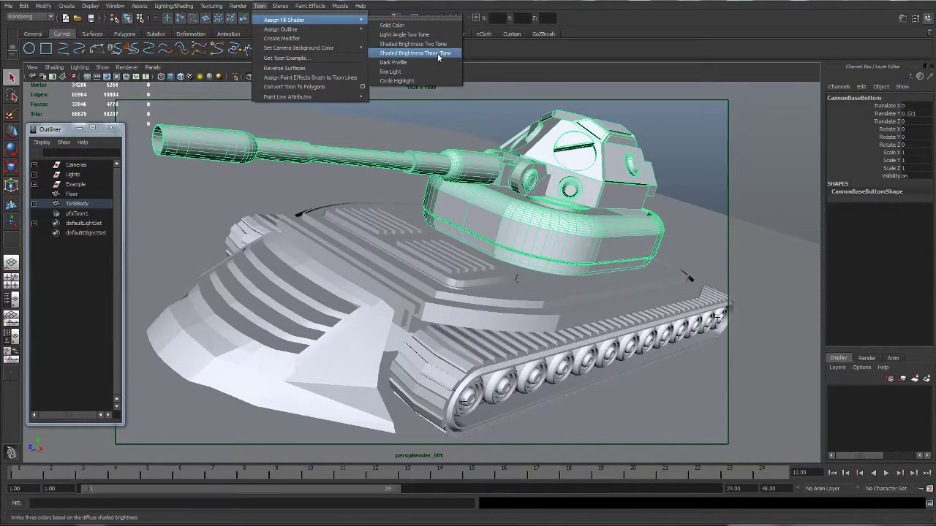
click(498, 89)
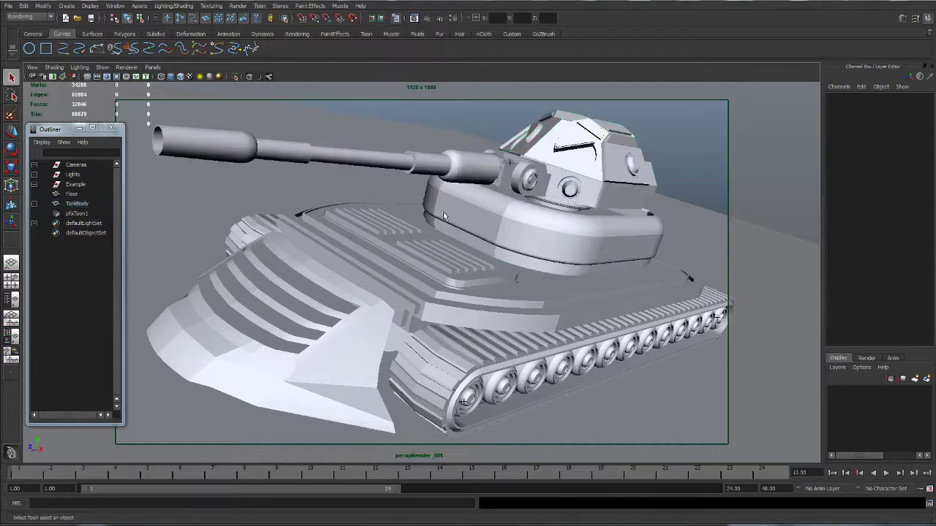
click(454, 216)
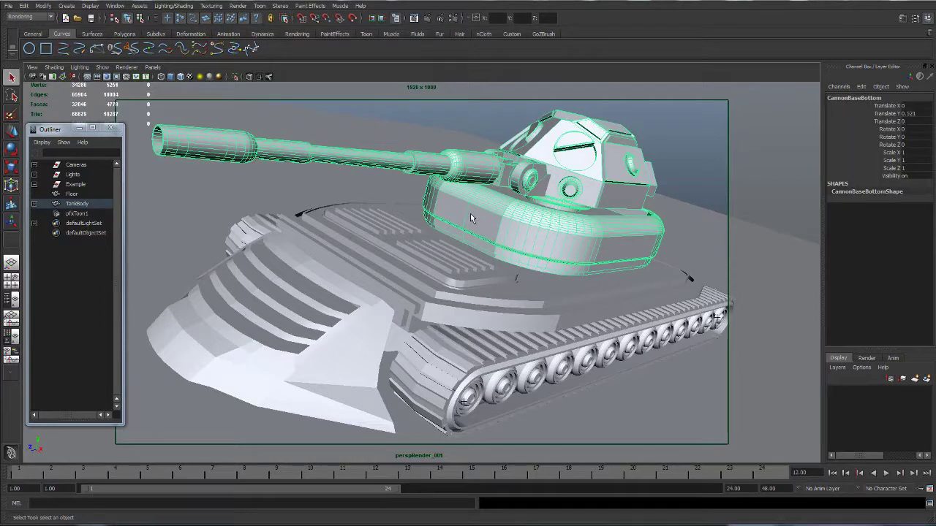
Step: Open the turret's threeToneBrightnessShader material attributes and move the Attribute Editor aside
right_drag(471, 214, 485, 340)
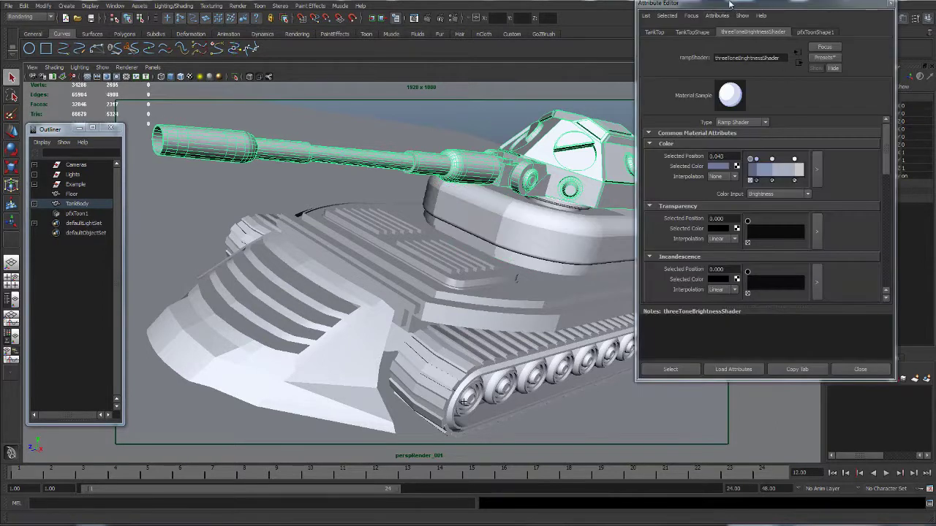
drag(729, 5, 694, 33)
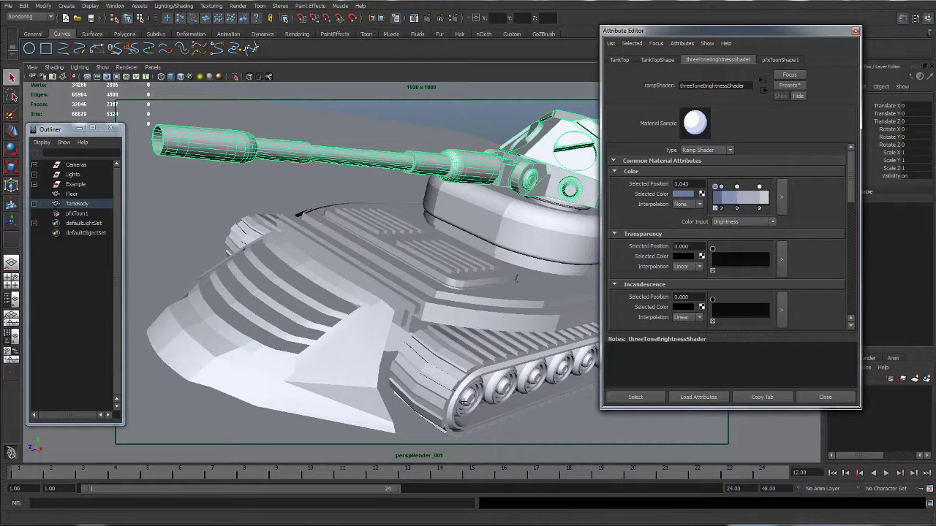
Step: Add a red-pink colour entry at 0.617 to the shader ramp and re-render the tank
click(385, 17)
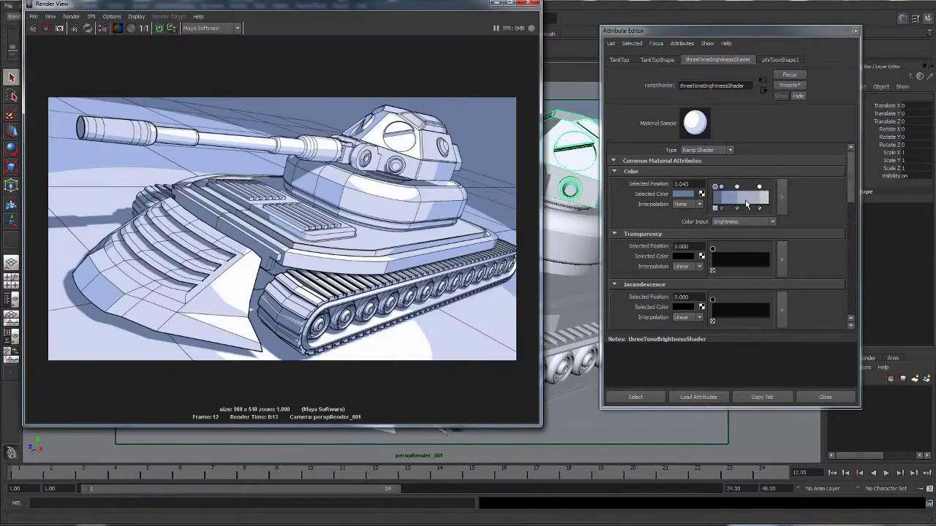
click(749, 189)
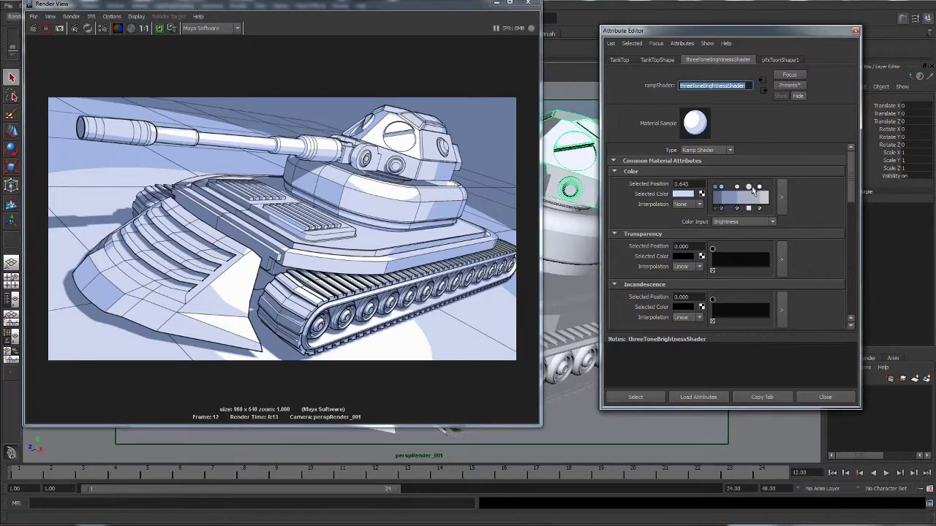
drag(749, 187, 748, 188)
click(688, 194)
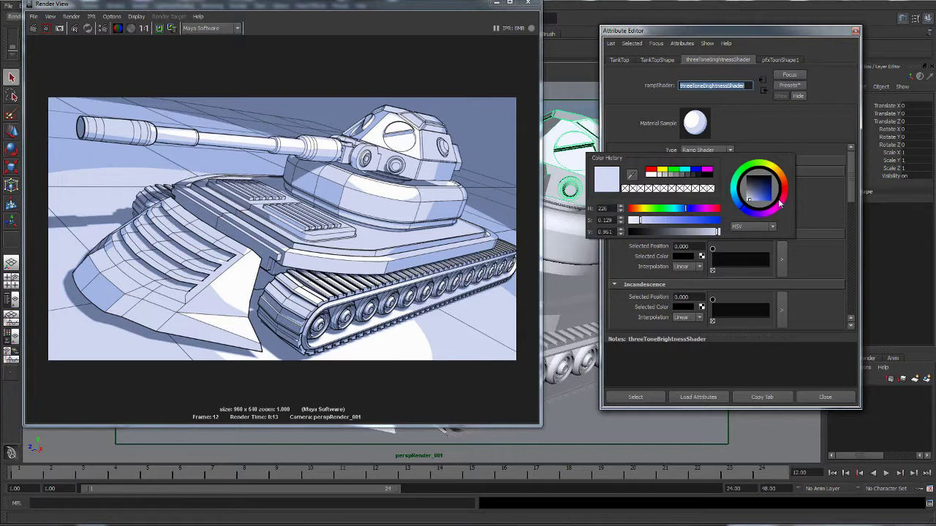
drag(782, 205, 773, 208)
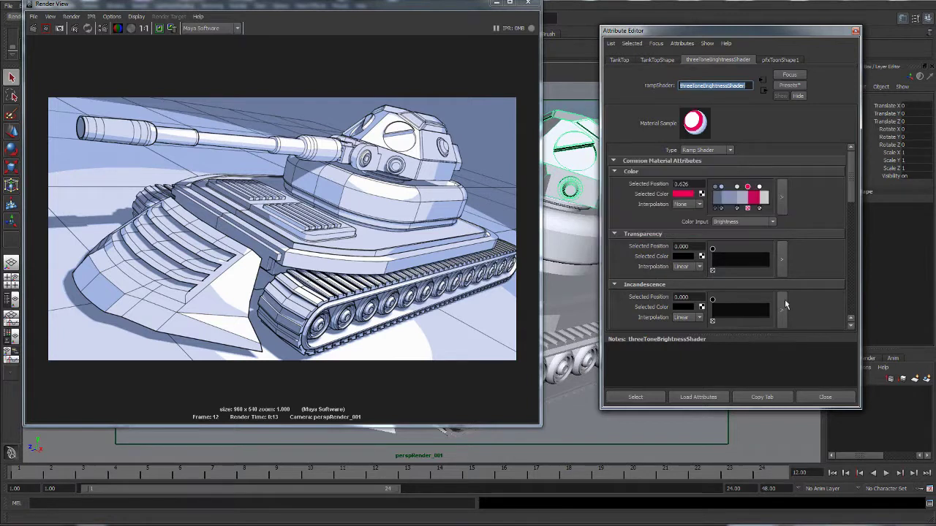
click(46, 27)
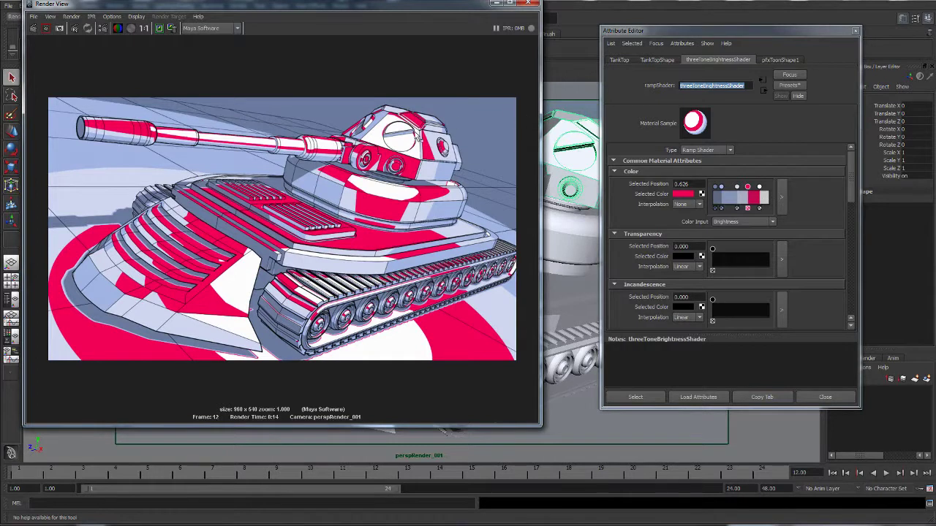
Step: Delete the red ramp entry and nudge the light entry to 0.487
click(748, 209)
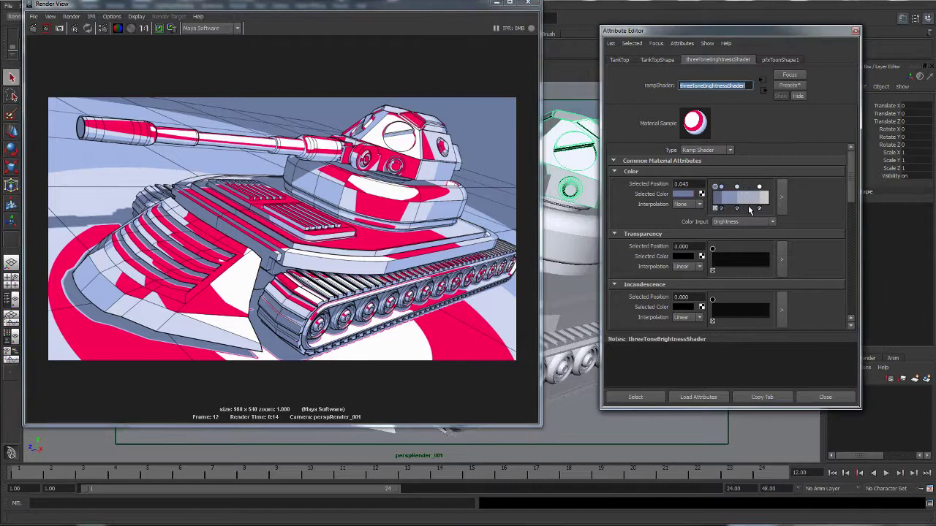
click(742, 188)
drag(742, 190, 740, 191)
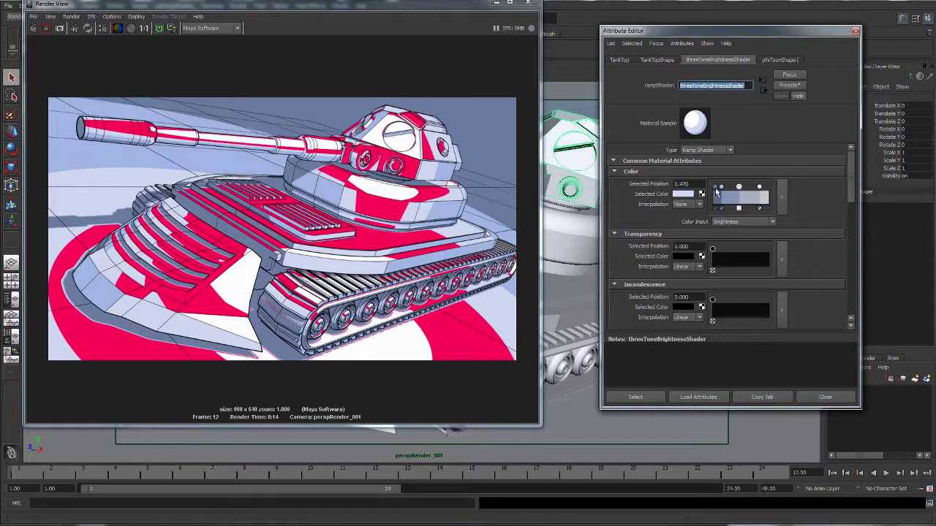
click(713, 188)
Step: Add a white ramp entry at 0.835, tint it pale blue, and re-render the tank
click(768, 197)
click(684, 194)
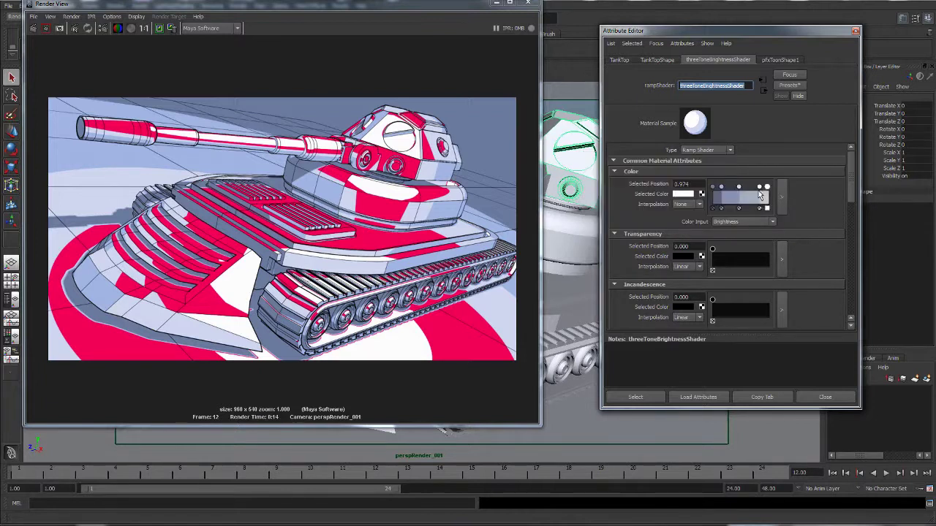
click(760, 192)
click(686, 194)
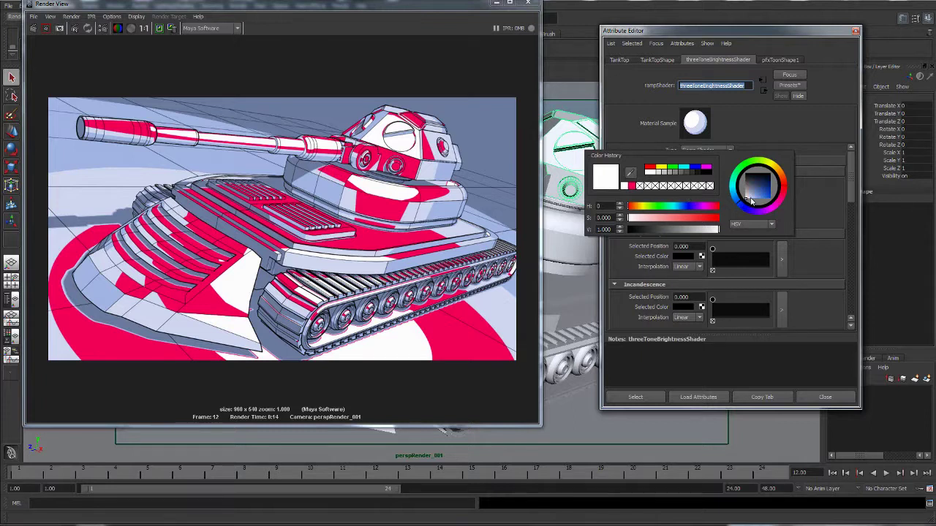
drag(751, 201, 748, 199)
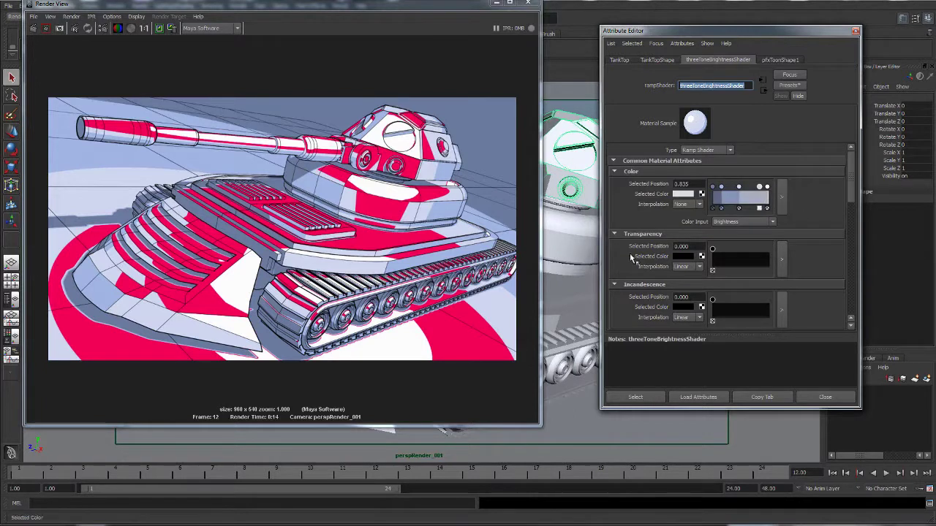
click(32, 28)
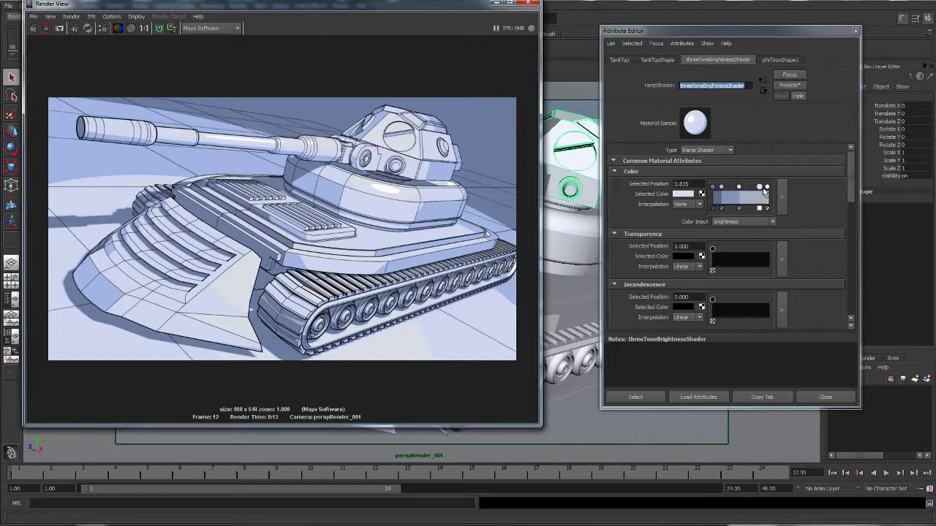
Step: Rearrange the right ramp handles, place a new entry at 0.800, and re-render the tank
click(767, 188)
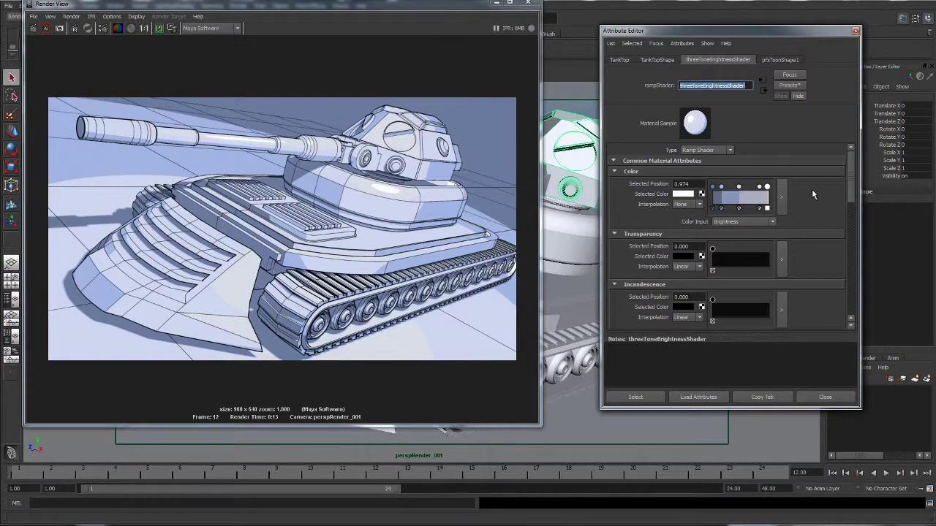
drag(767, 209, 777, 194)
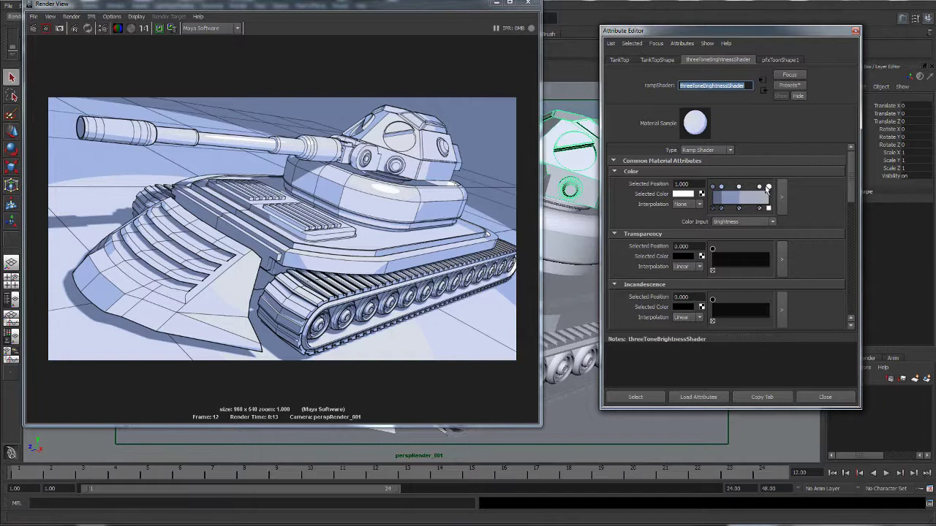
drag(768, 187, 758, 185)
click(766, 192)
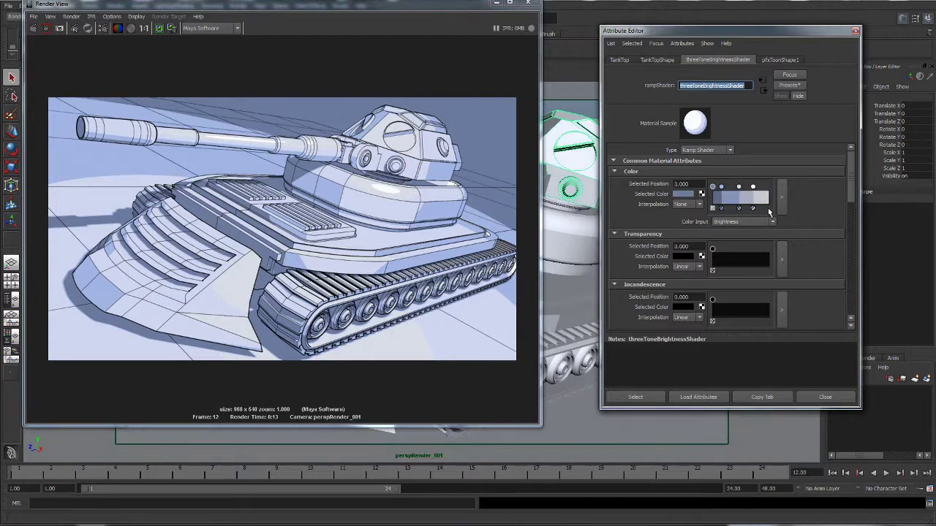
drag(767, 188, 758, 188)
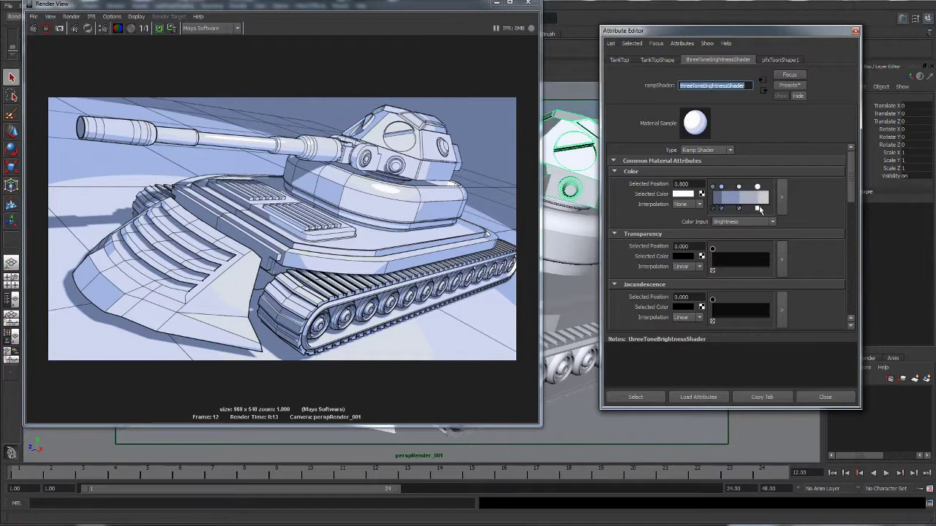
click(687, 195)
click(46, 28)
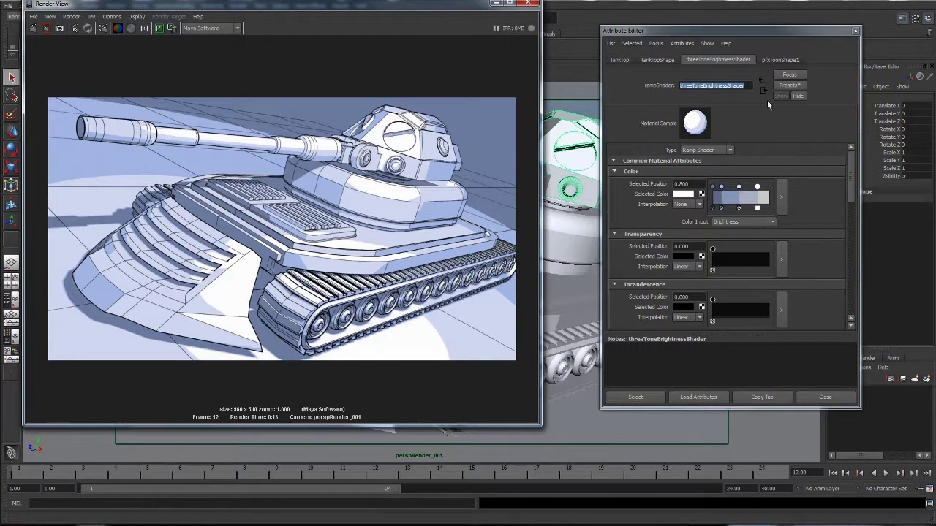
Step: Minimize the Render View, select the turret, and move the Attribute Editor aside
click(496, 3)
click(448, 109)
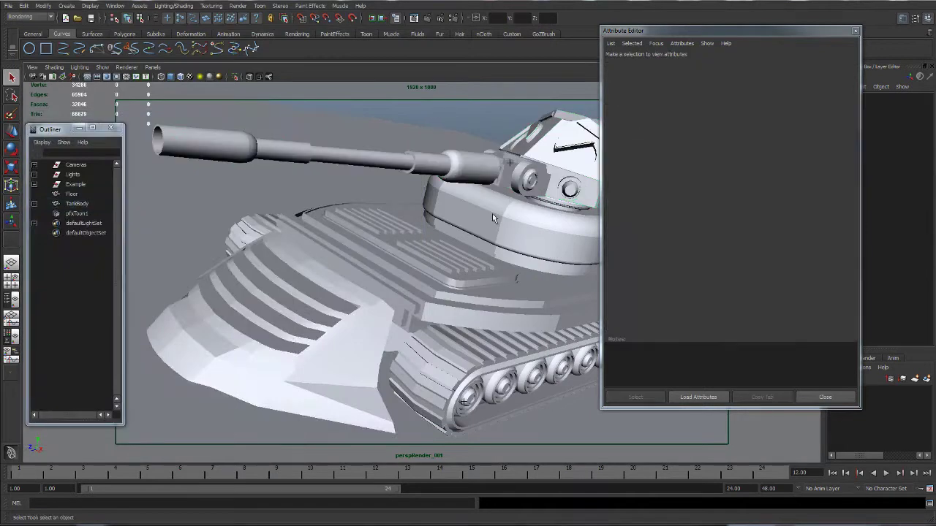
click(492, 214)
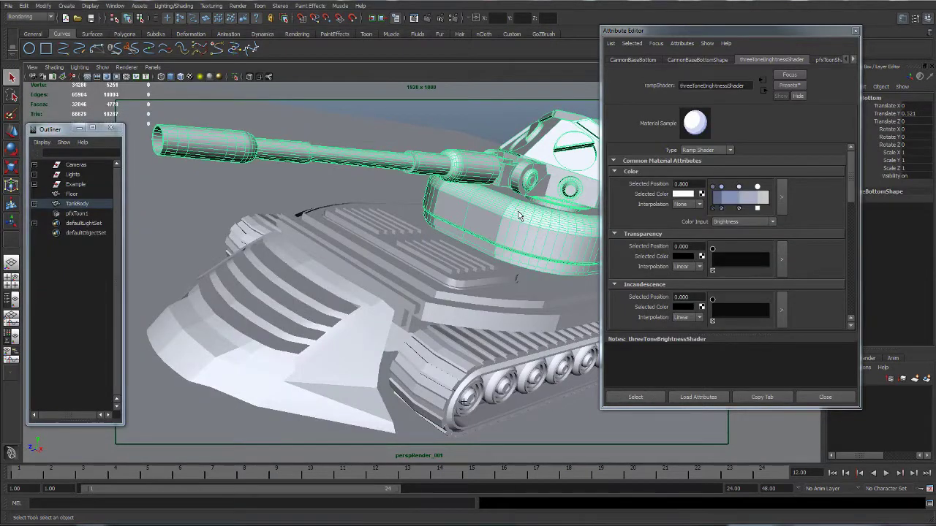
drag(667, 33, 698, 82)
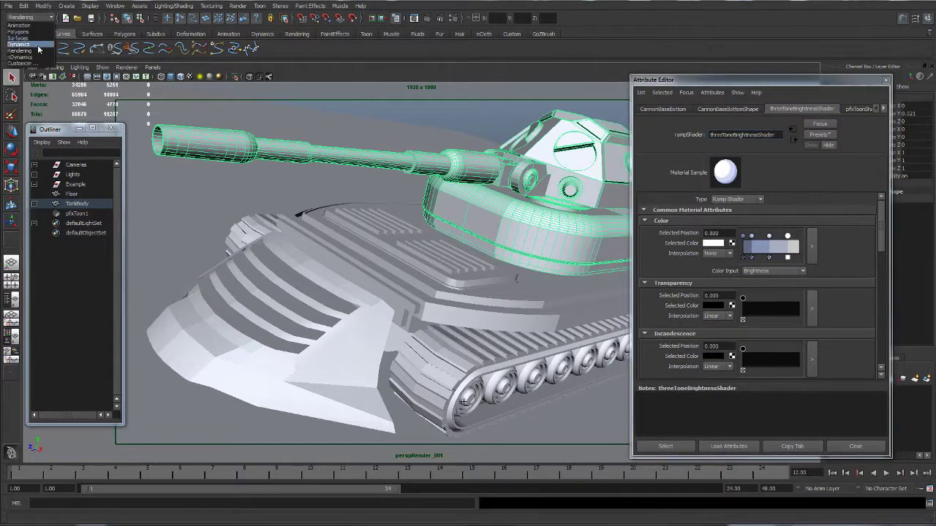
click(260, 6)
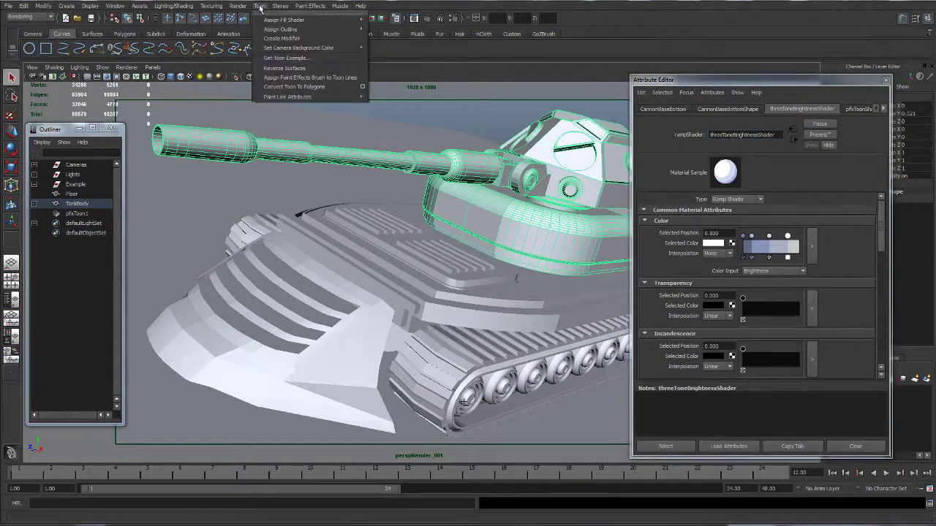
mouse_move(277, 30)
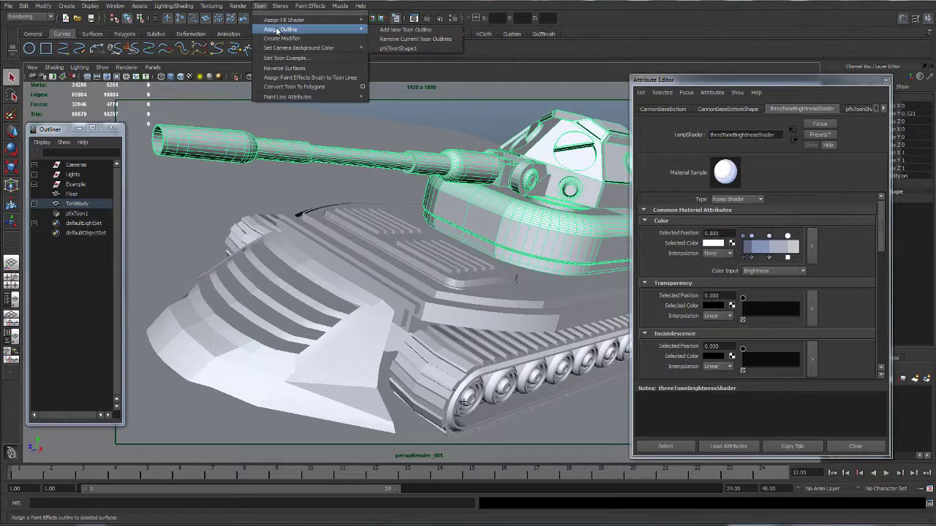
click(406, 30)
Step: Select TankBody in the Outliner and remove its current toon outlines
click(78, 214)
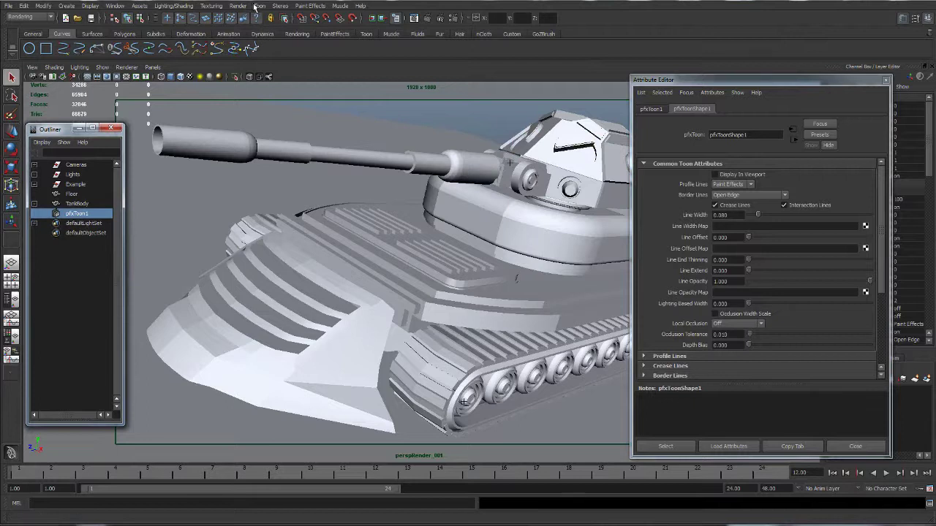
click(451, 233)
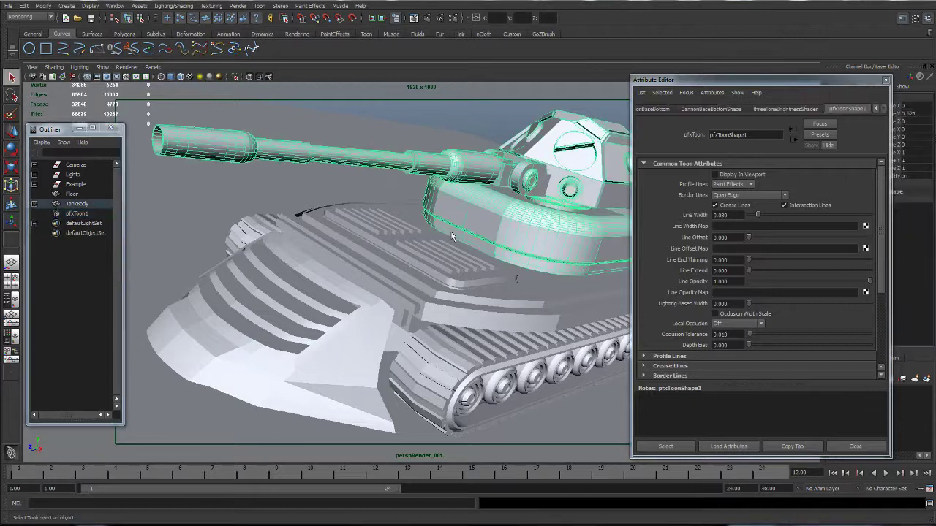
click(75, 184)
click(34, 184)
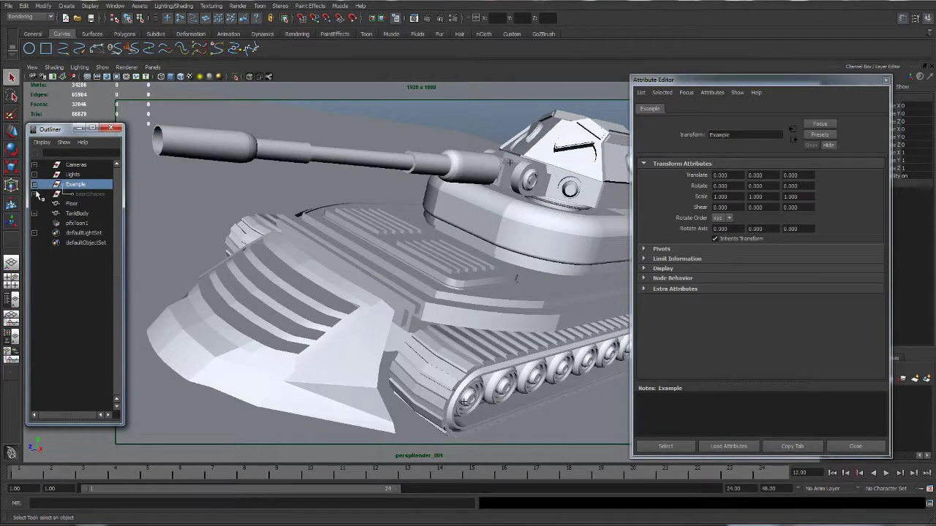
click(34, 194)
click(95, 204)
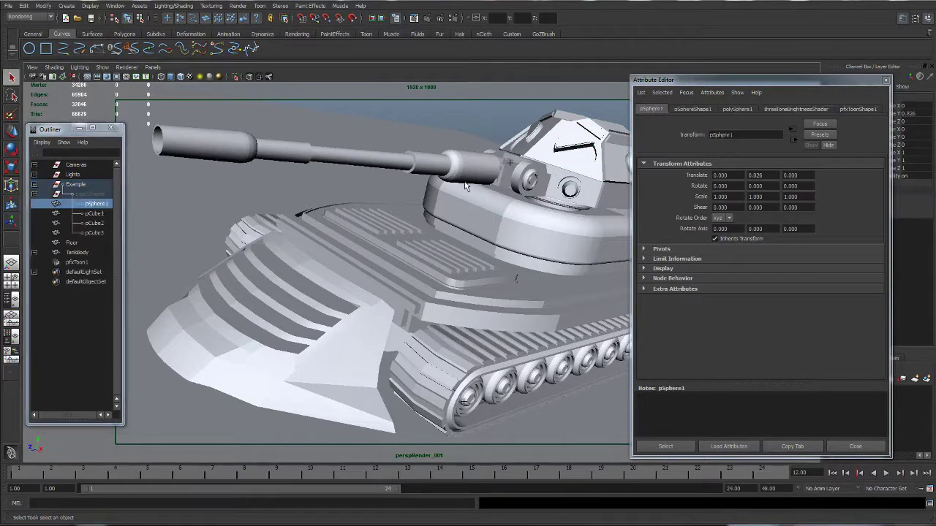
click(77, 252)
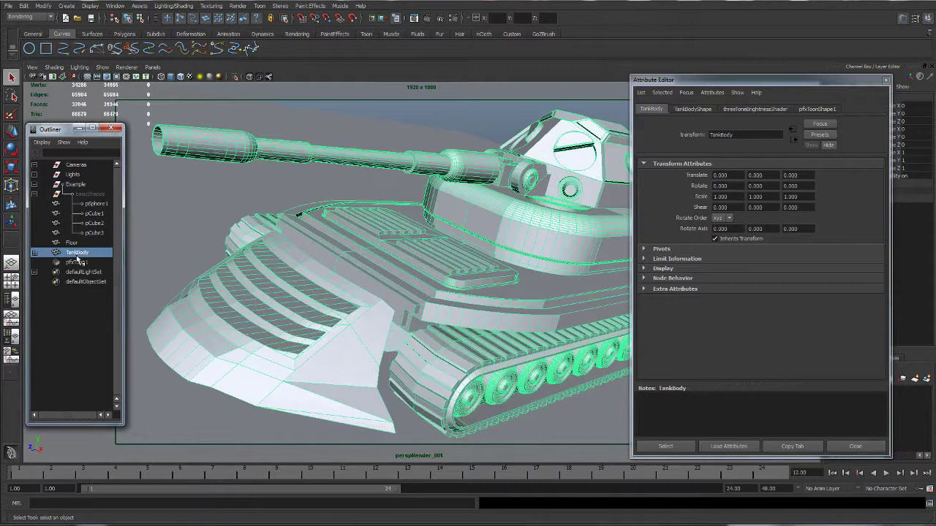
click(34, 252)
click(35, 253)
click(260, 6)
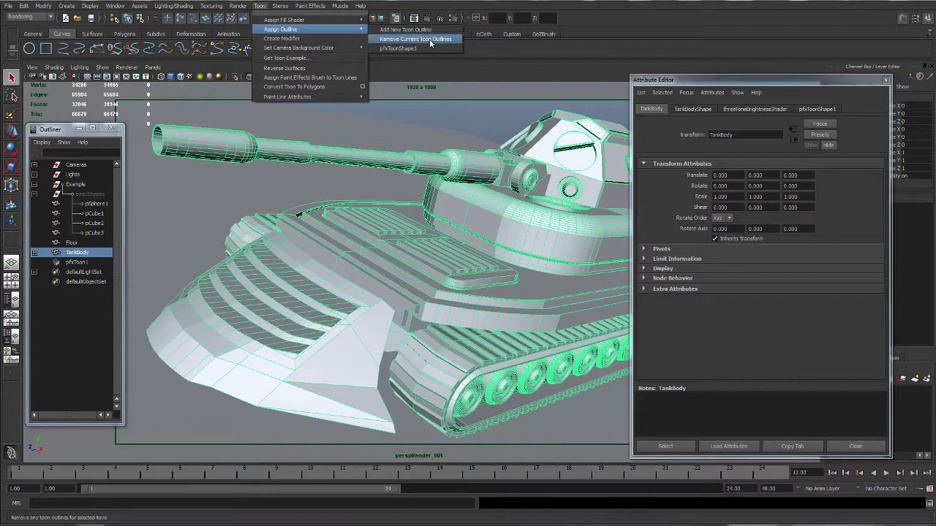
click(430, 39)
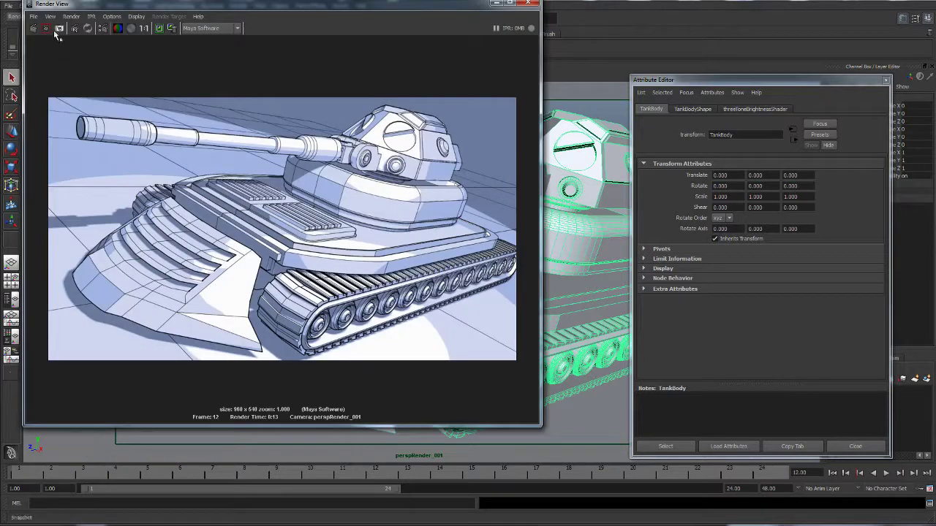
click(33, 28)
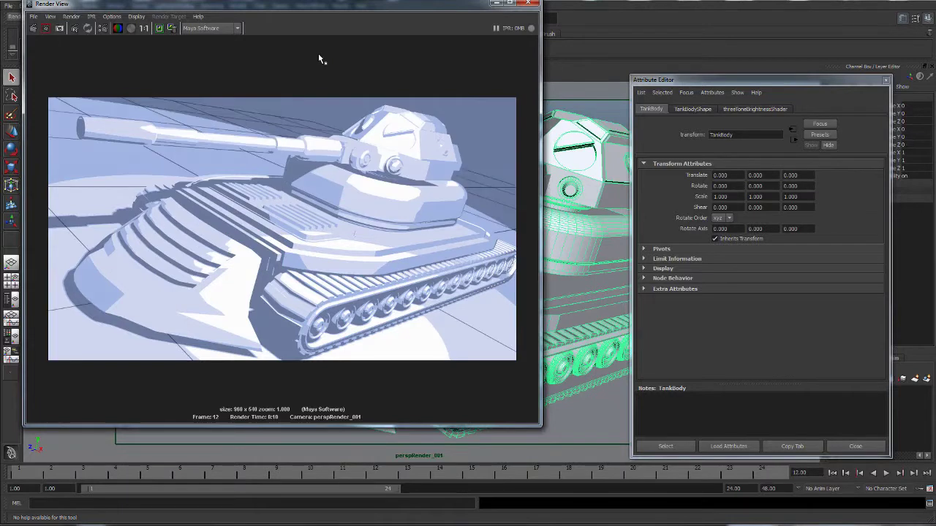
click(496, 3)
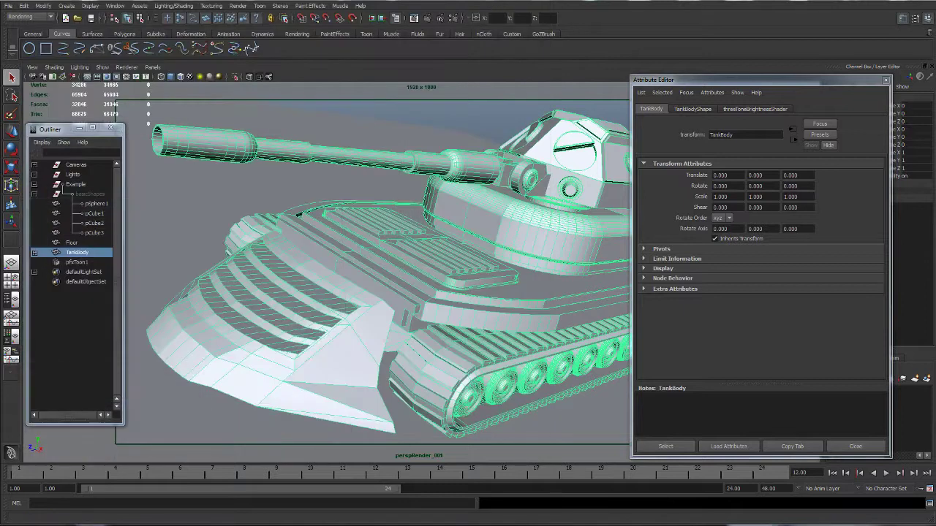
Step: Select TankBody in the Outliner and assign it a new toon outline
click(79, 242)
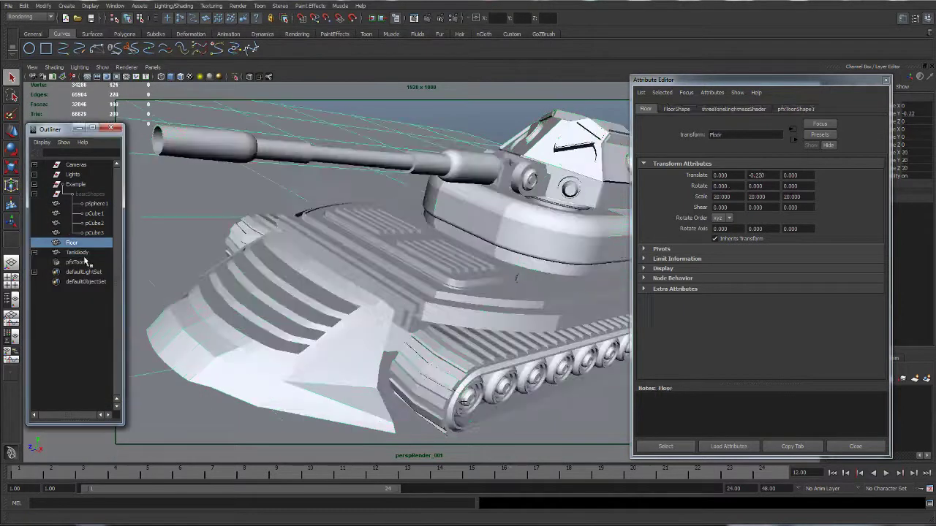
click(80, 255)
click(35, 253)
click(35, 252)
click(34, 253)
click(35, 252)
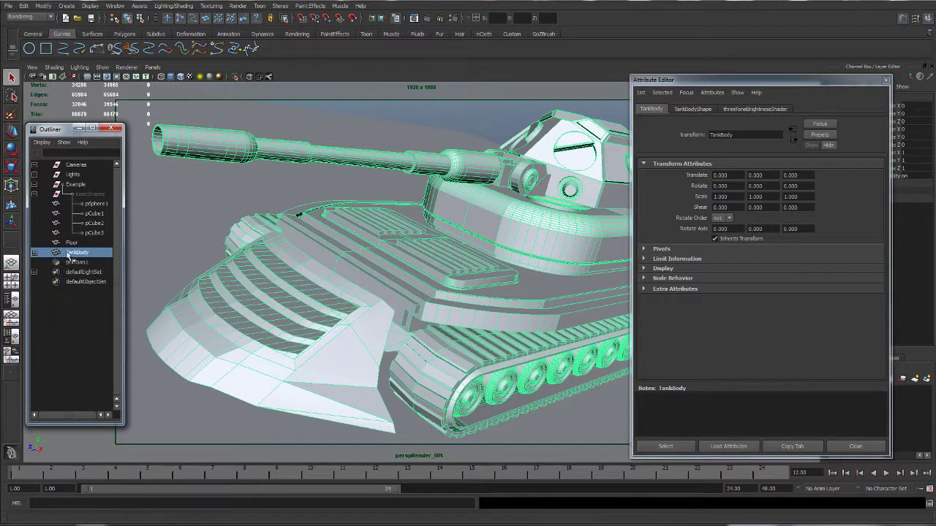
click(260, 6)
mouse_move(282, 28)
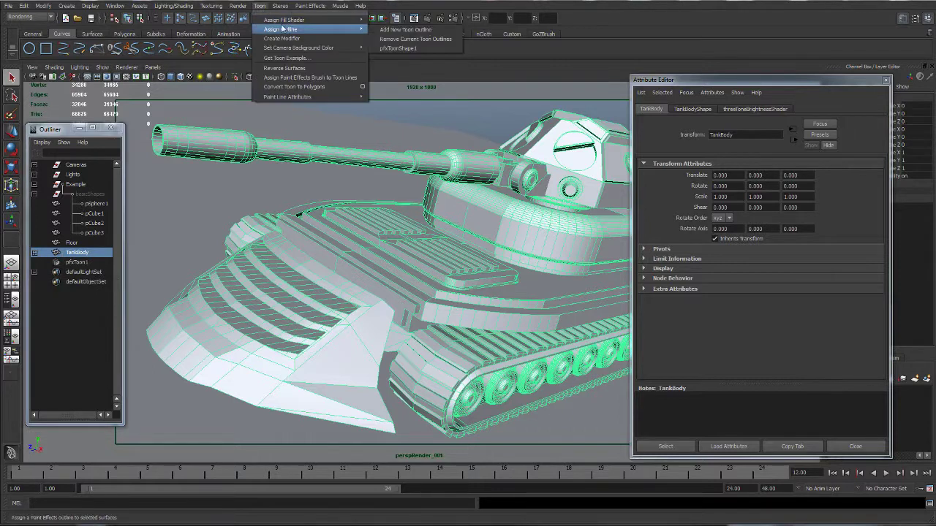
click(435, 31)
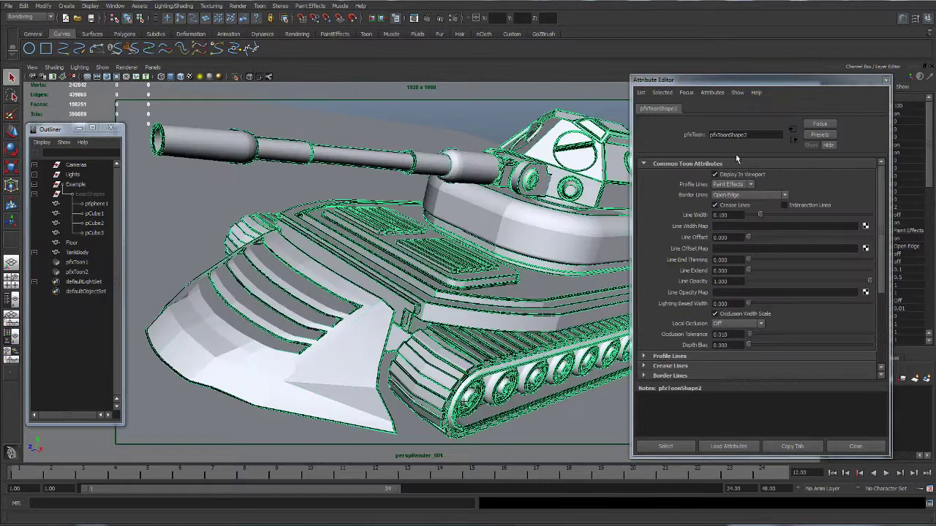
Step: Rename the new outline shape to pfxToonShapeV2 and clear the selection
click(747, 135)
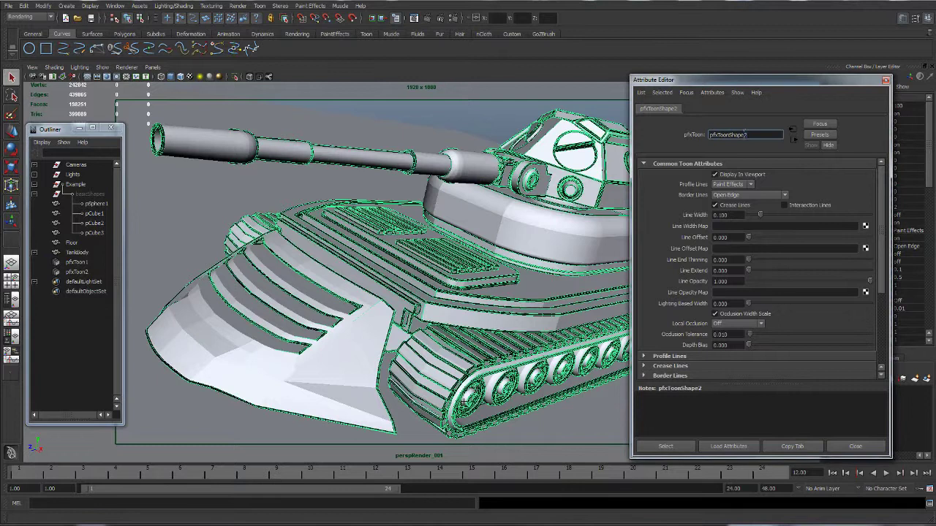
text(V)
key(Return)
drag(681, 86, 688, 85)
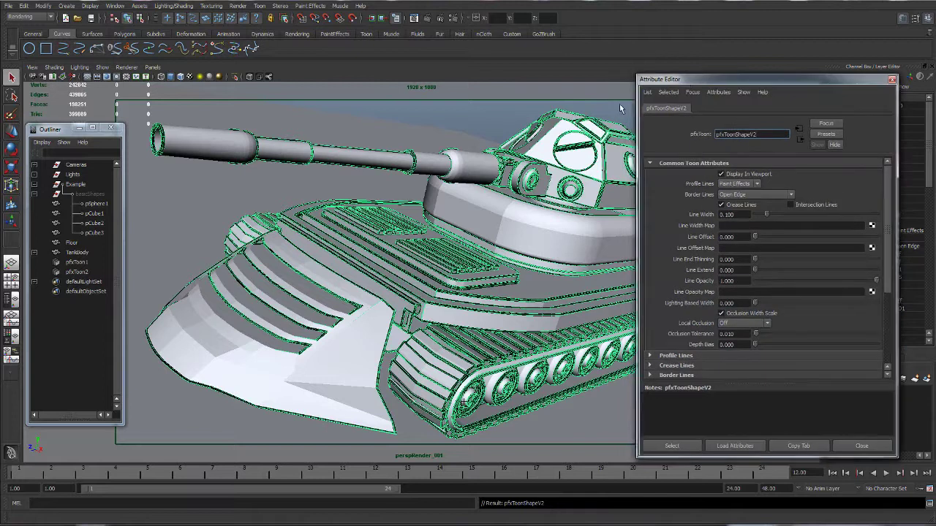
click(620, 108)
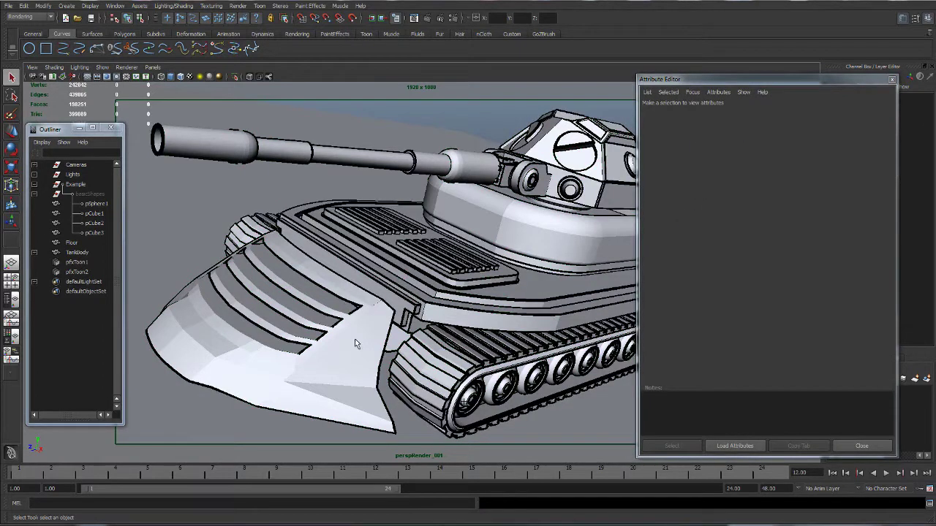
Step: On pfxToon2, keep Profile Lines as Paint Effects and Border Lines as Open Edge
click(79, 272)
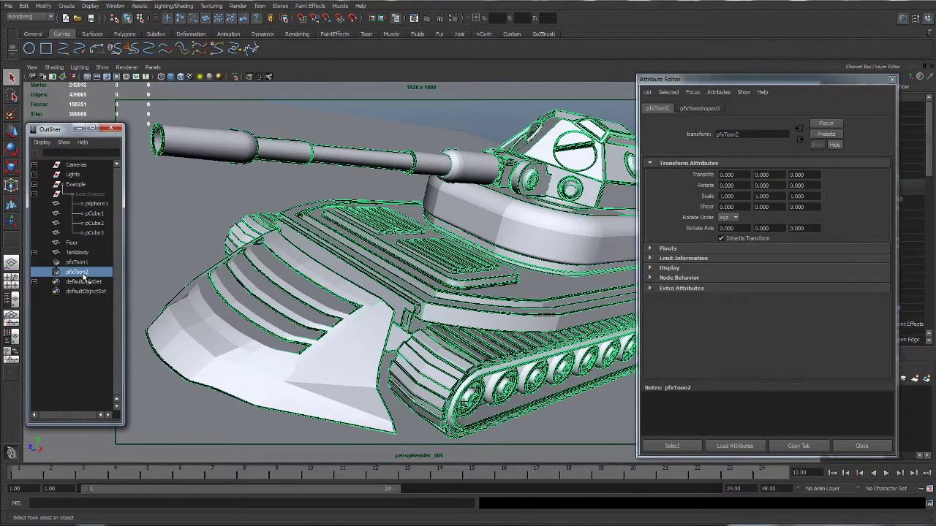
click(698, 109)
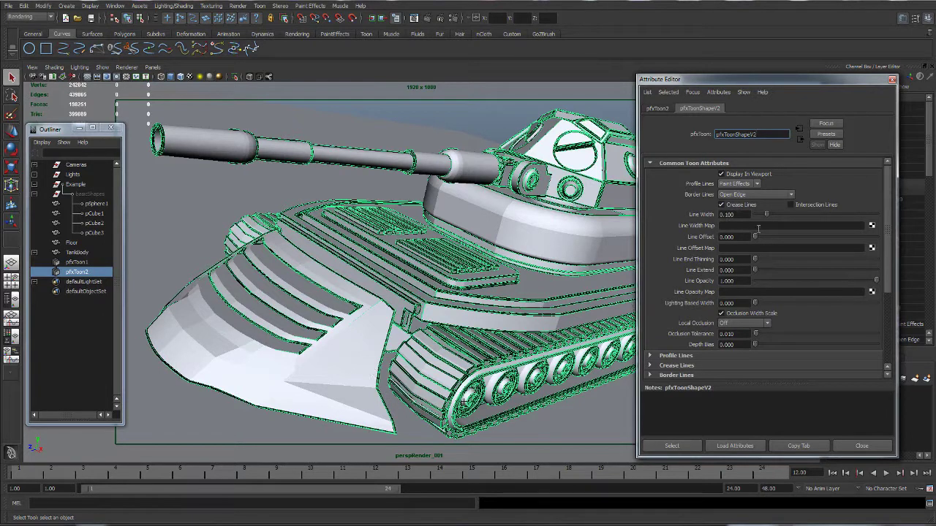
click(758, 184)
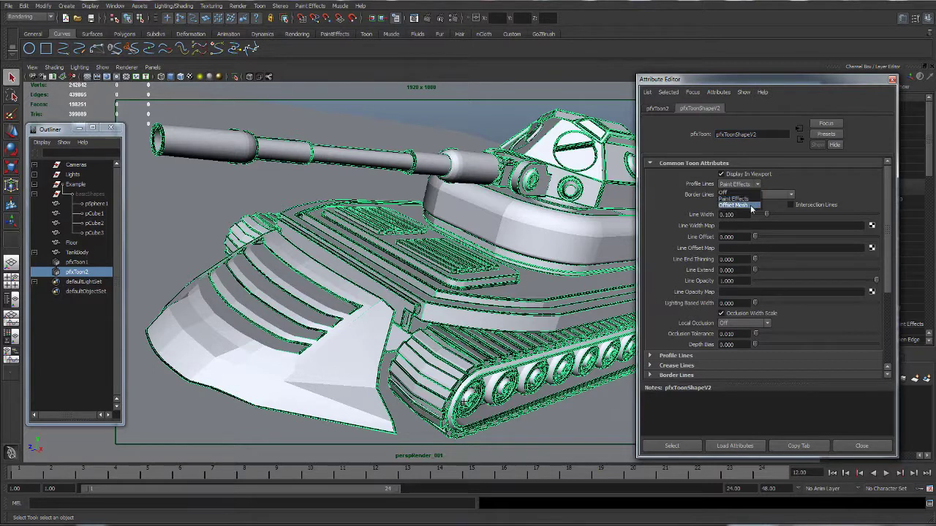
click(747, 199)
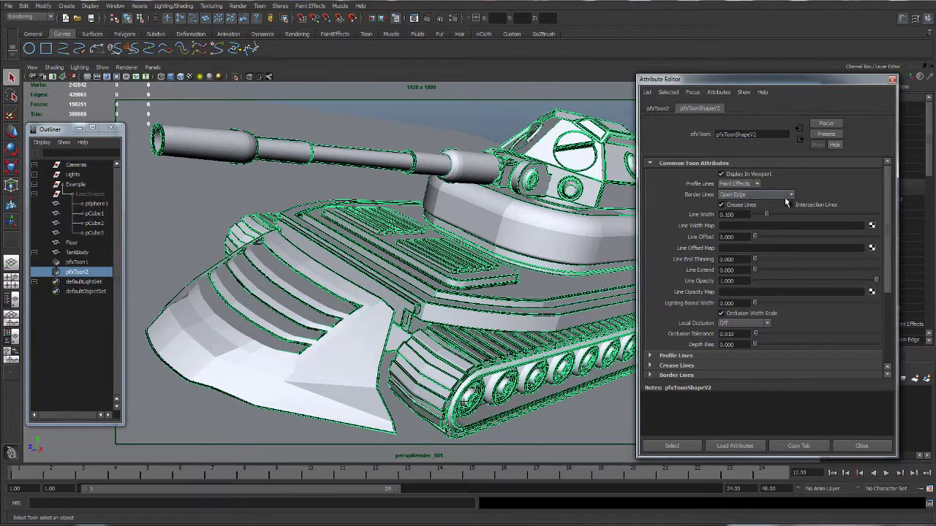
click(791, 196)
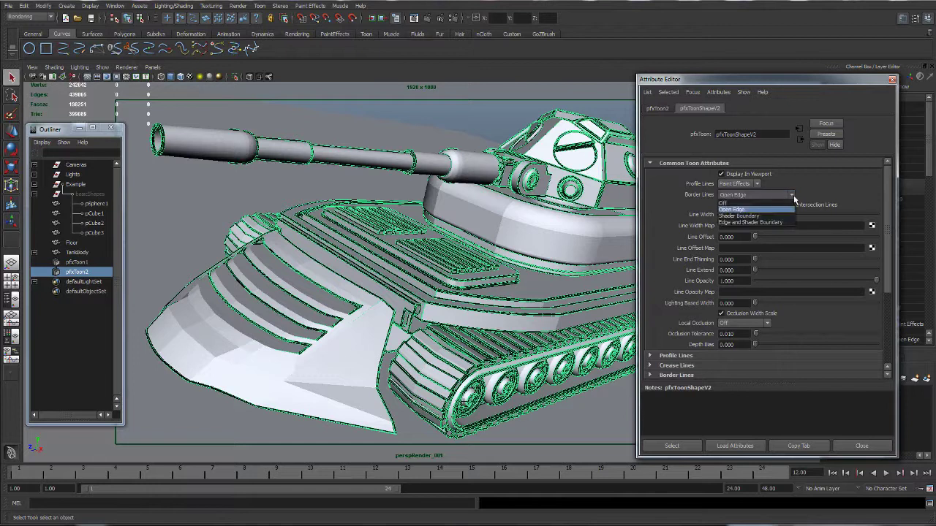
click(815, 194)
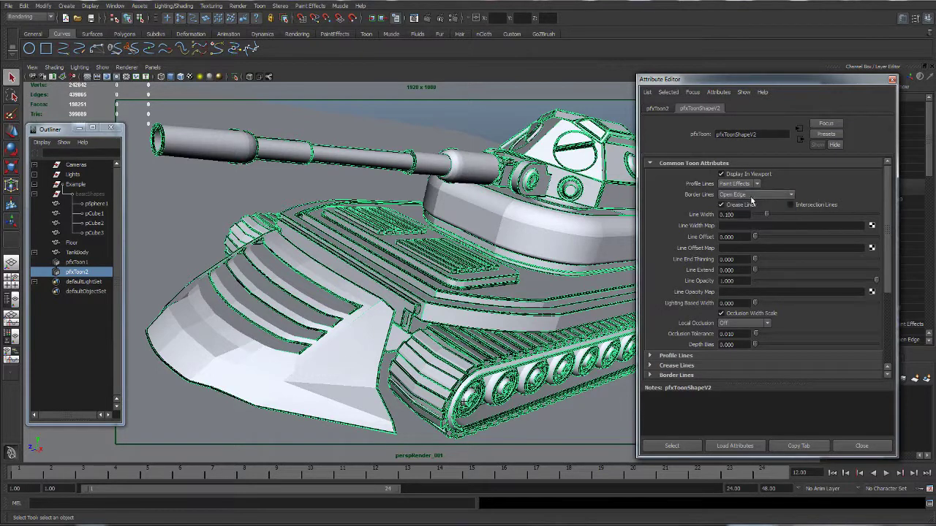
Step: Compare with pfxToon1, then enable Intersection Lines on pfxToon2
click(78, 262)
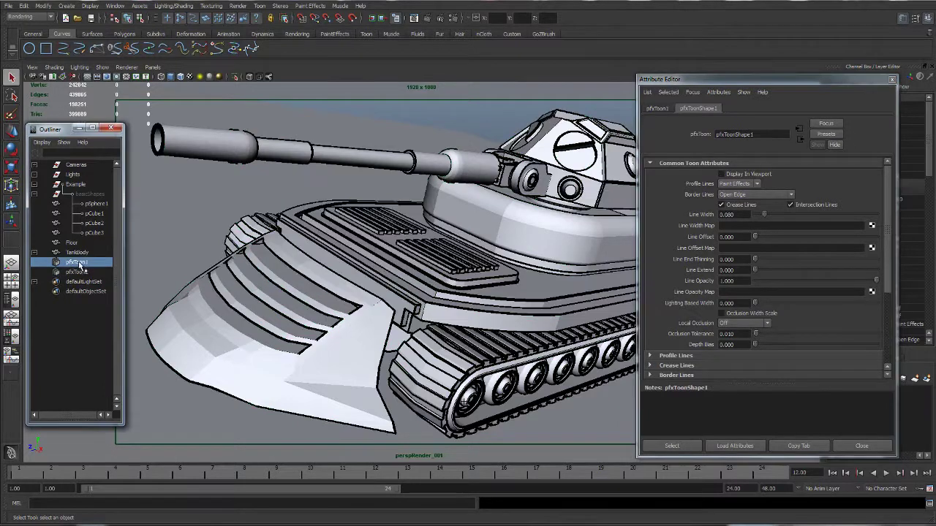
click(67, 273)
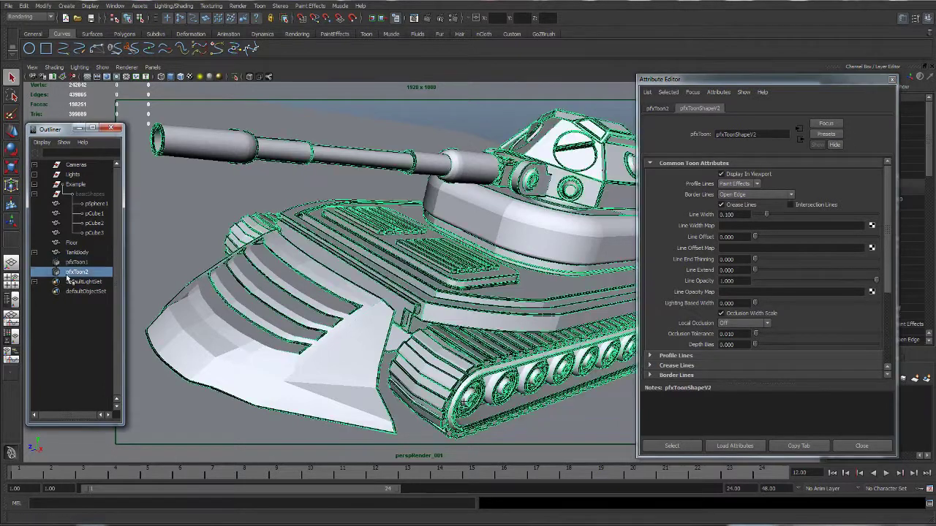
click(791, 205)
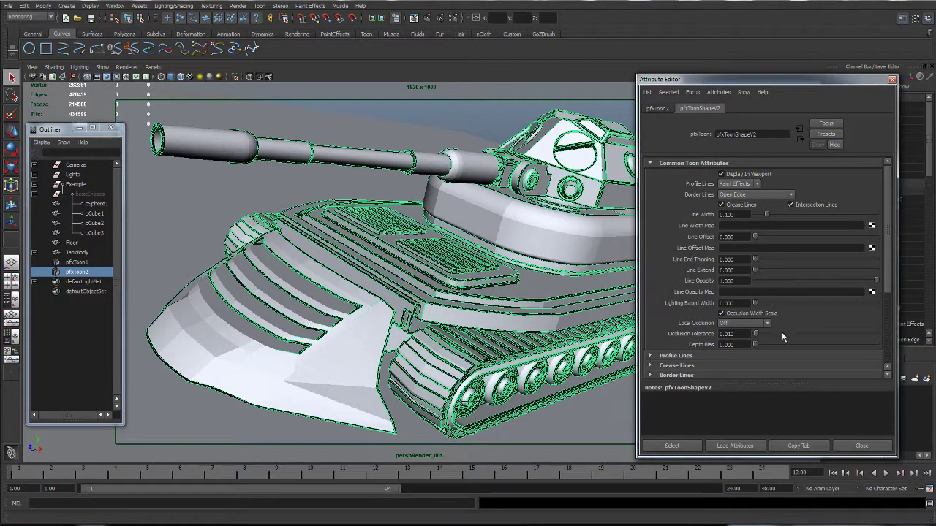
click(67, 263)
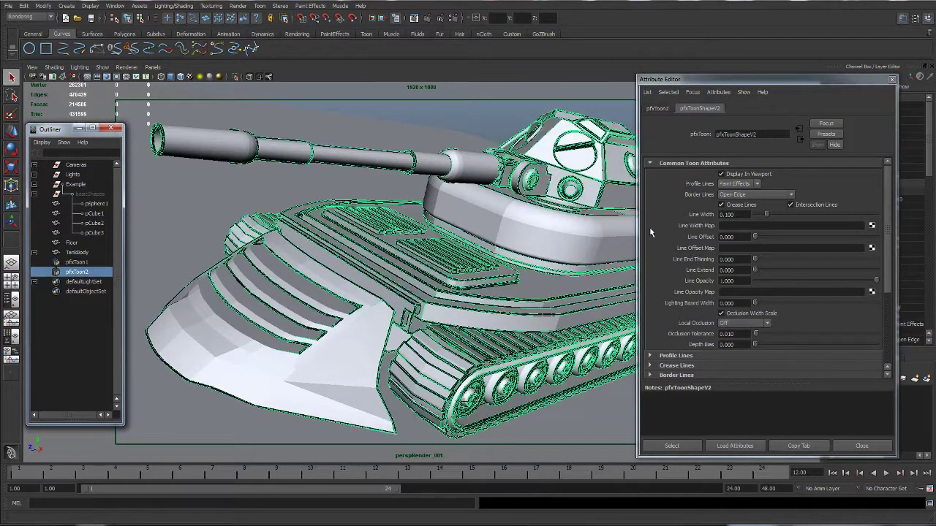
Step: Change pfxToon2's Line Width from 0.100 to 0.08
click(83, 274)
double_click(742, 215)
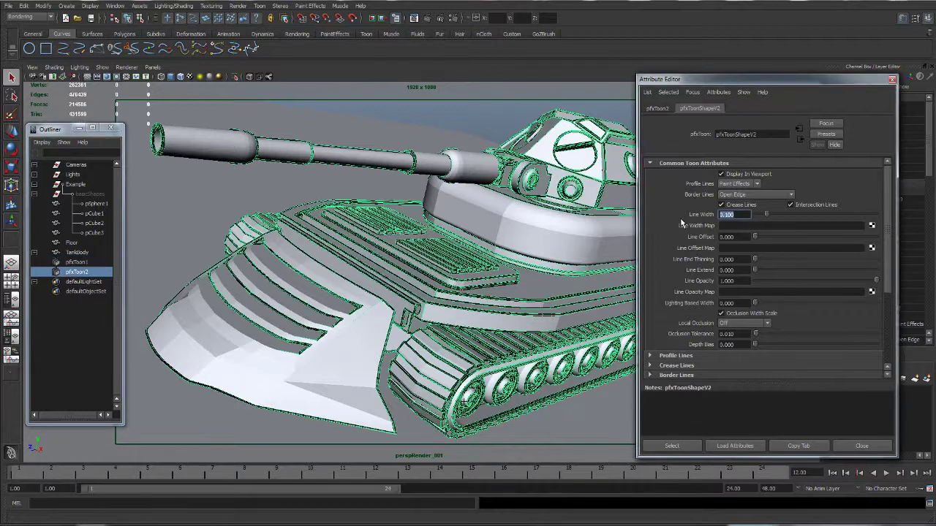
text(0.08)
key(Return)
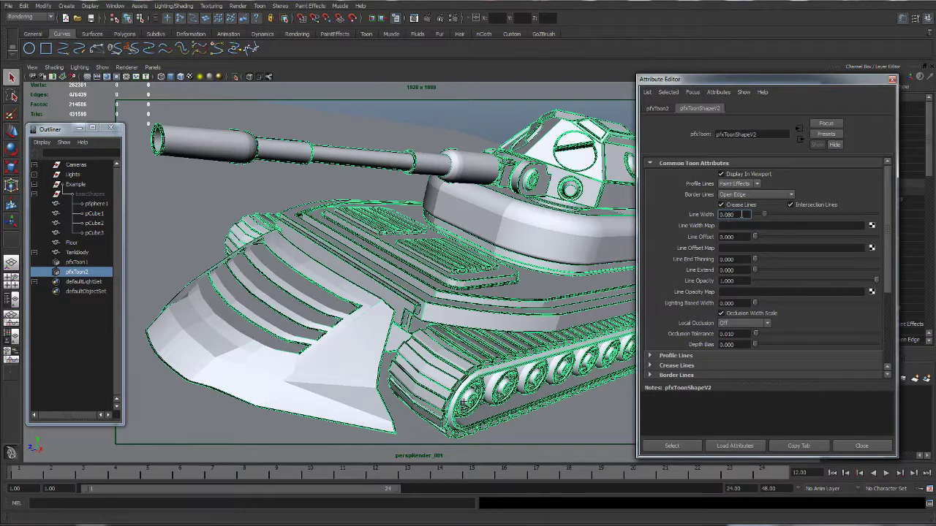
scroll(688, 358, down, 2)
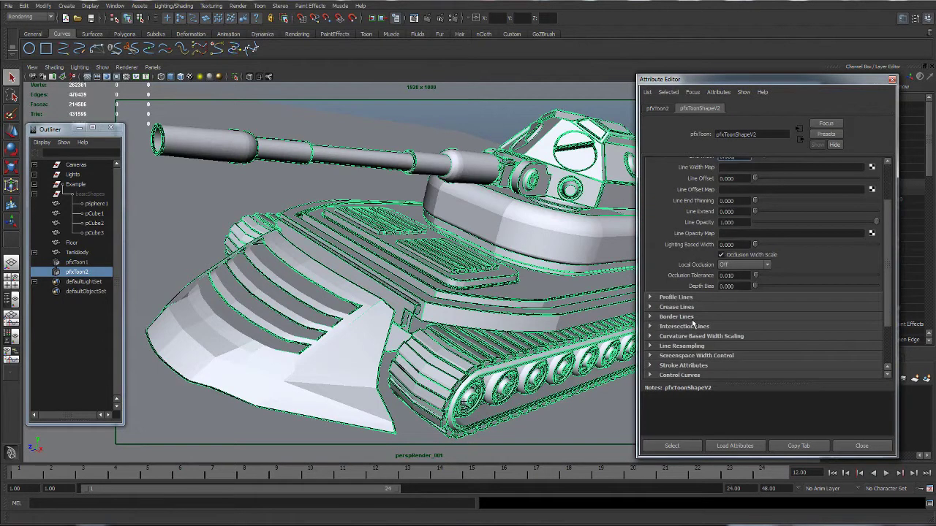
scroll(702, 326, up, 2)
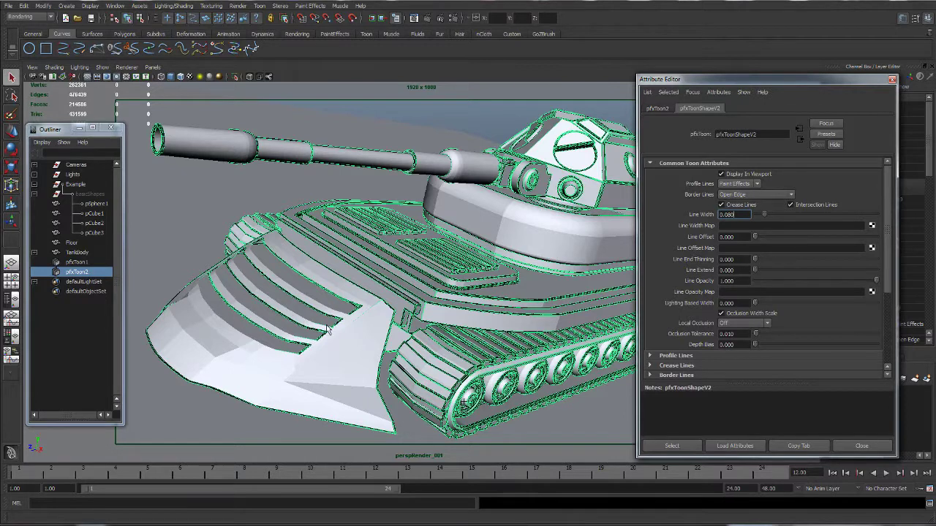
Step: Uncheck Occlusion Width Scale on pfxToon2, comparing against pfxToon1
click(78, 271)
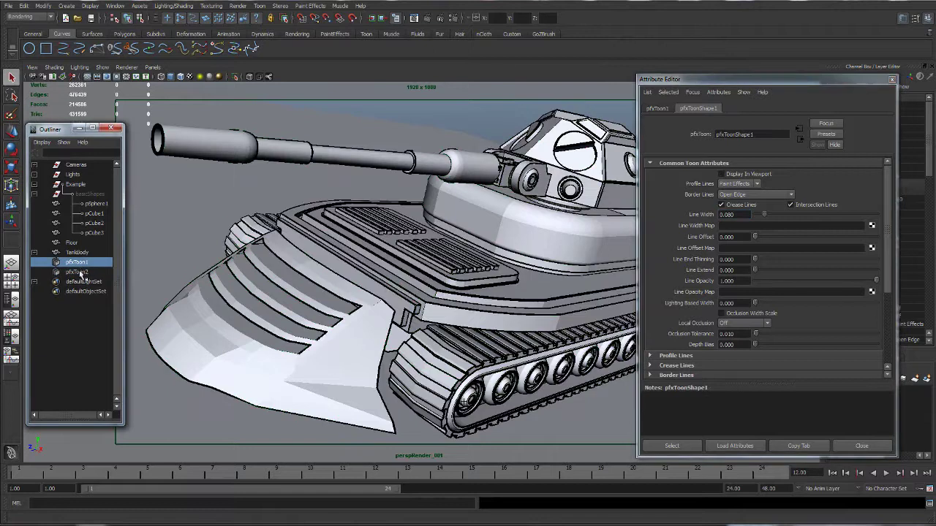
click(722, 313)
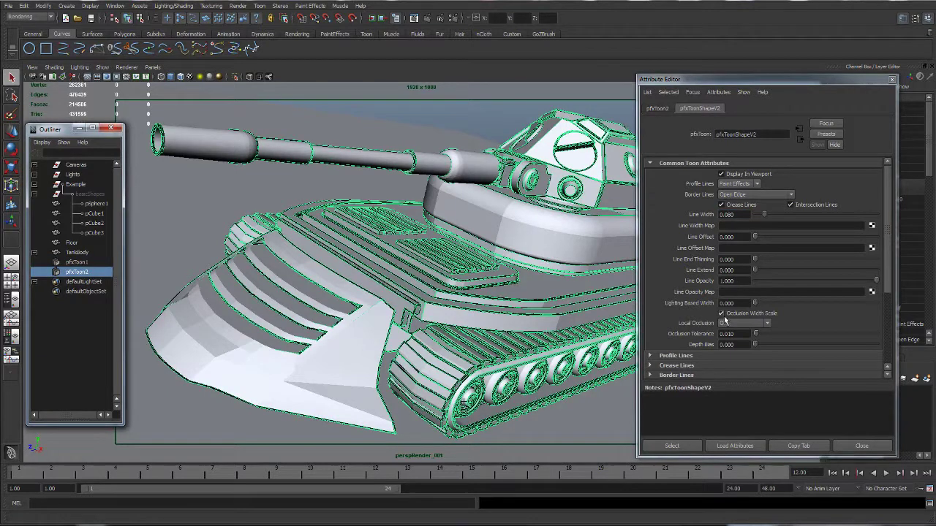
click(77, 262)
click(78, 272)
Step: Make pfxToon2's profile lines pure red and its crease lines blue
click(650, 355)
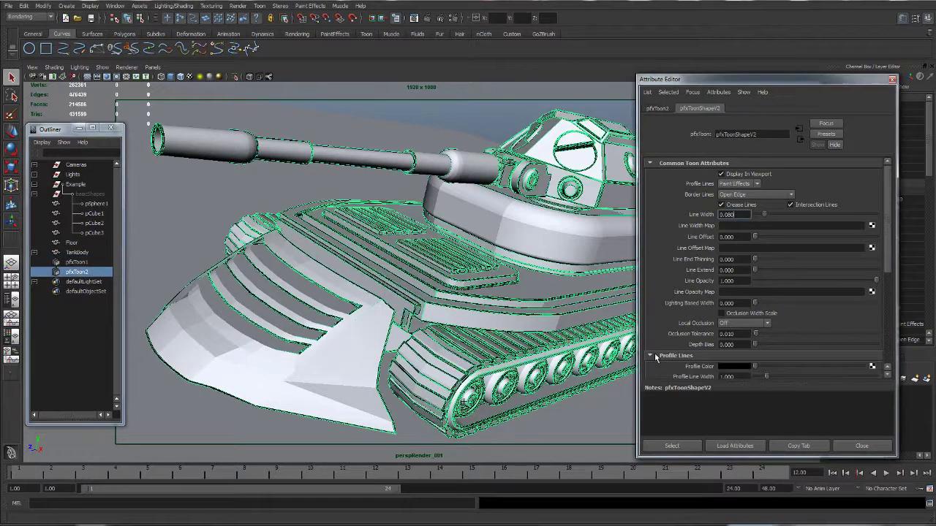
scroll(669, 361, down, 4)
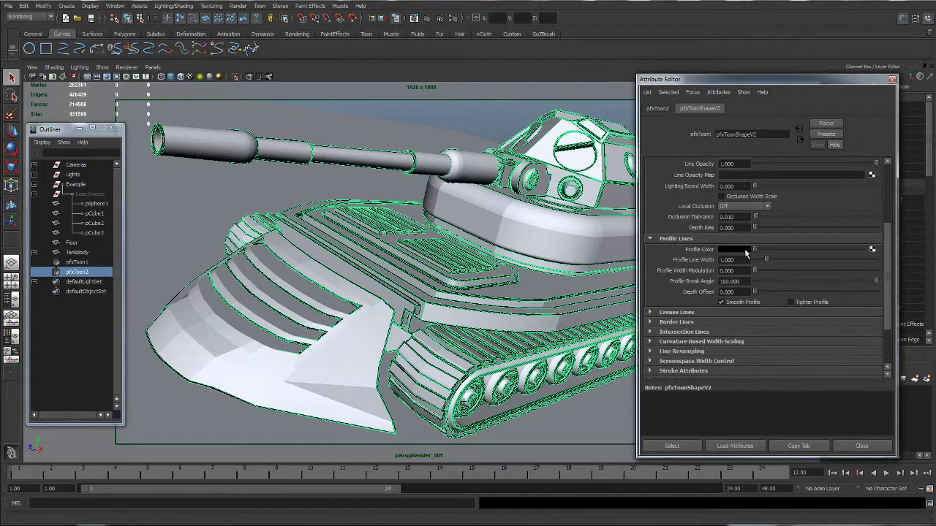
click(747, 253)
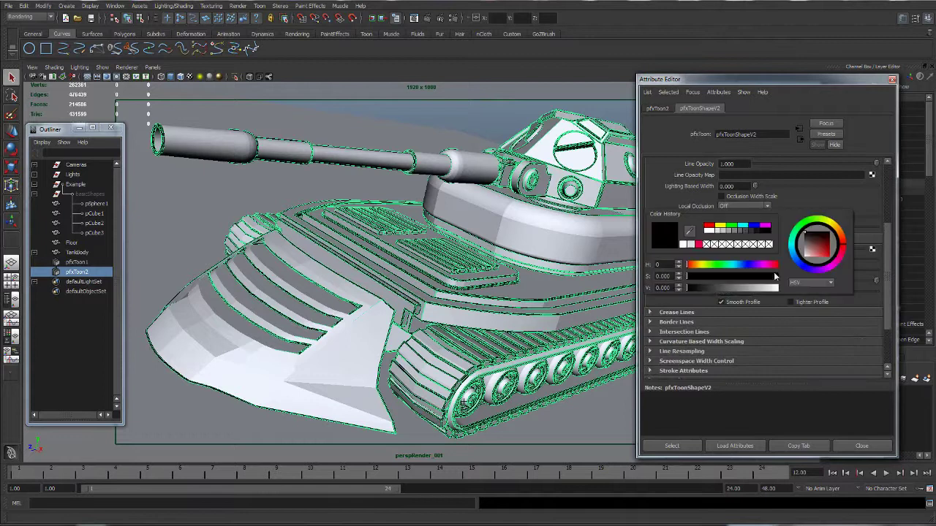
click(831, 254)
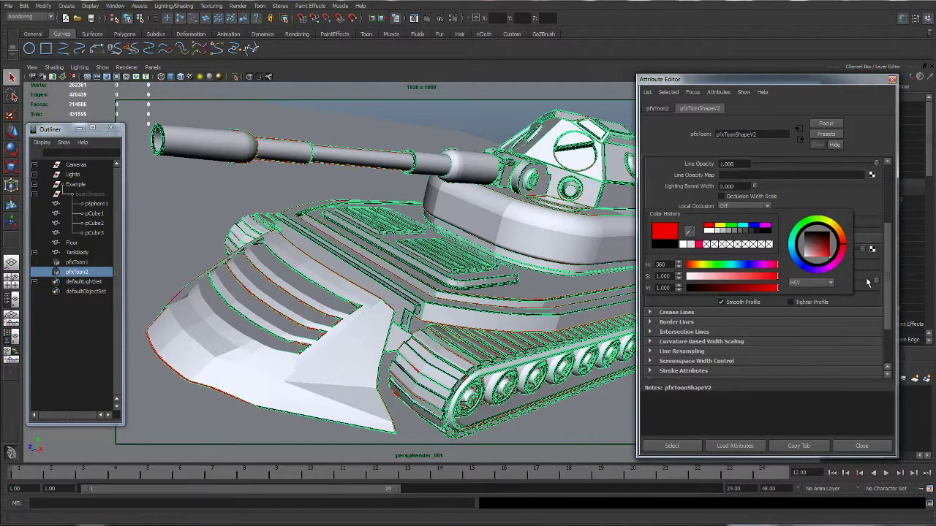
click(651, 313)
click(743, 328)
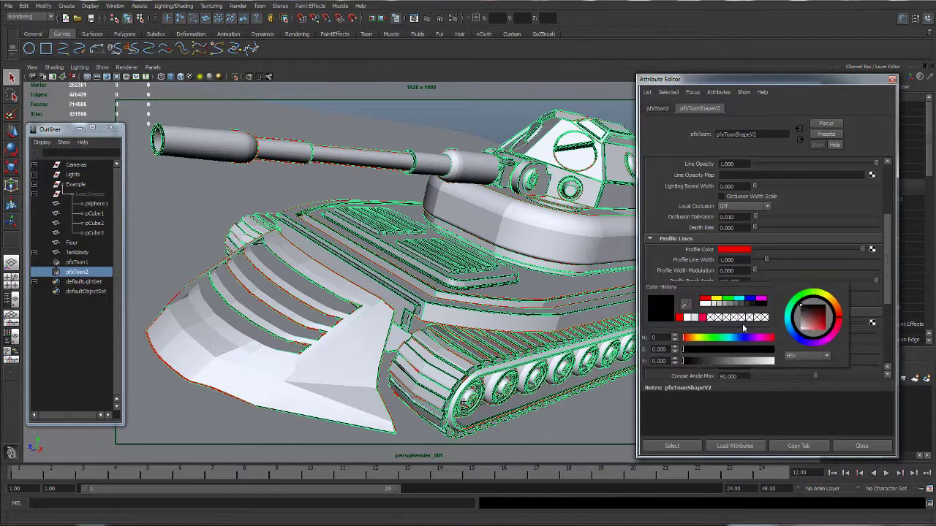
click(754, 299)
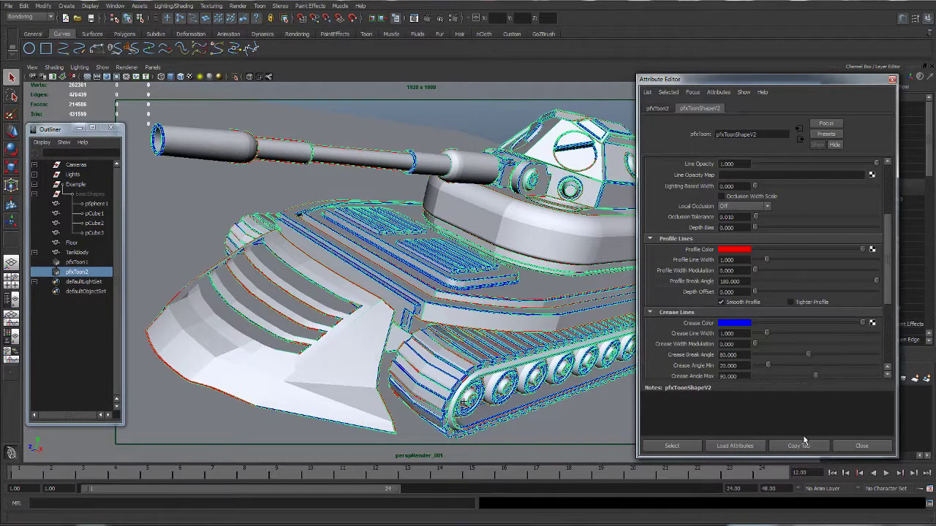
Step: Make pfxToon2's border lines bright green and bring the Render View back
scroll(713, 371, down, 3)
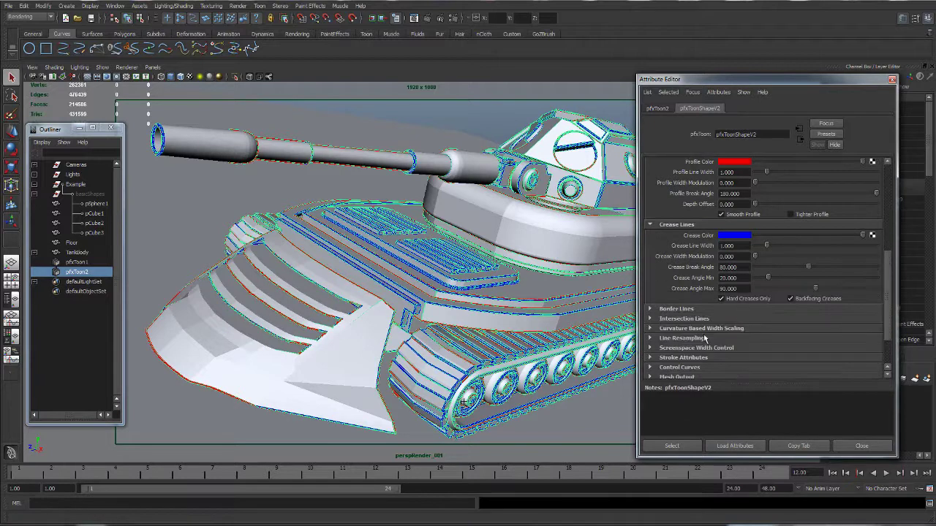
click(649, 309)
click(733, 320)
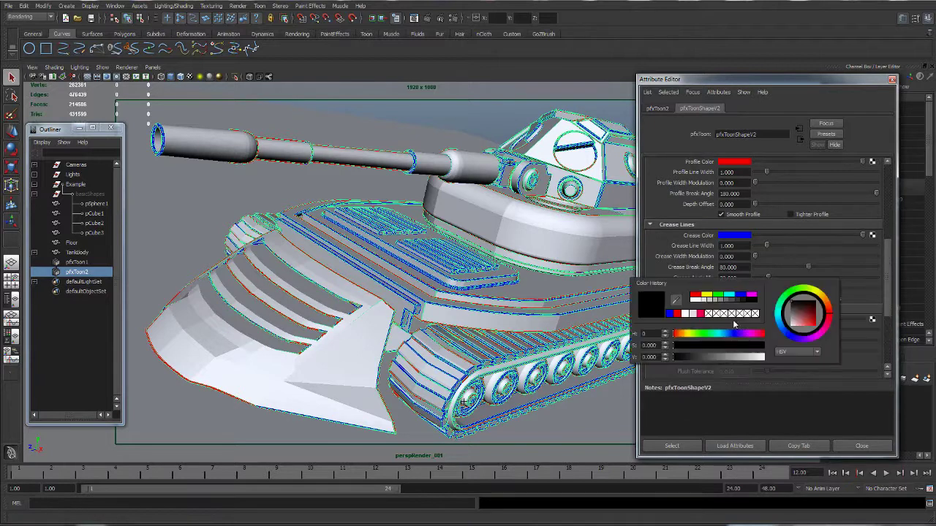
drag(815, 315, 817, 331)
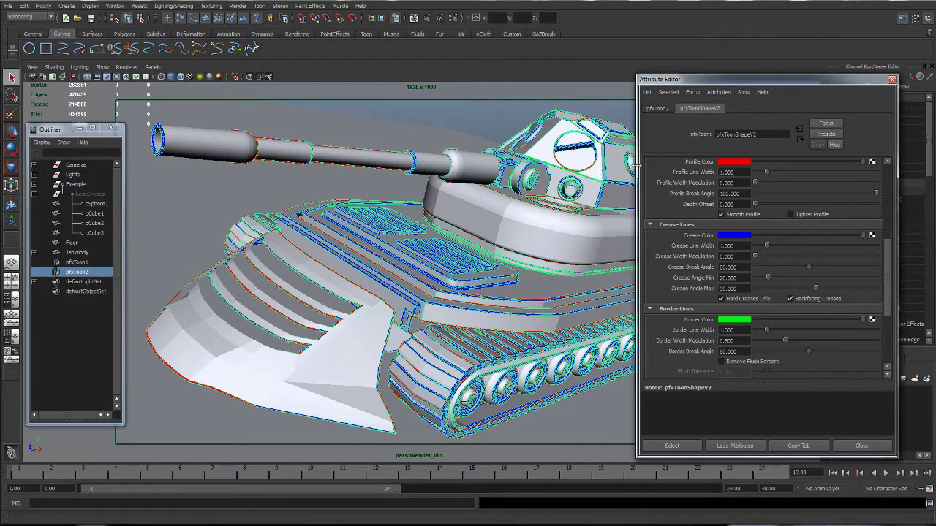
click(537, 68)
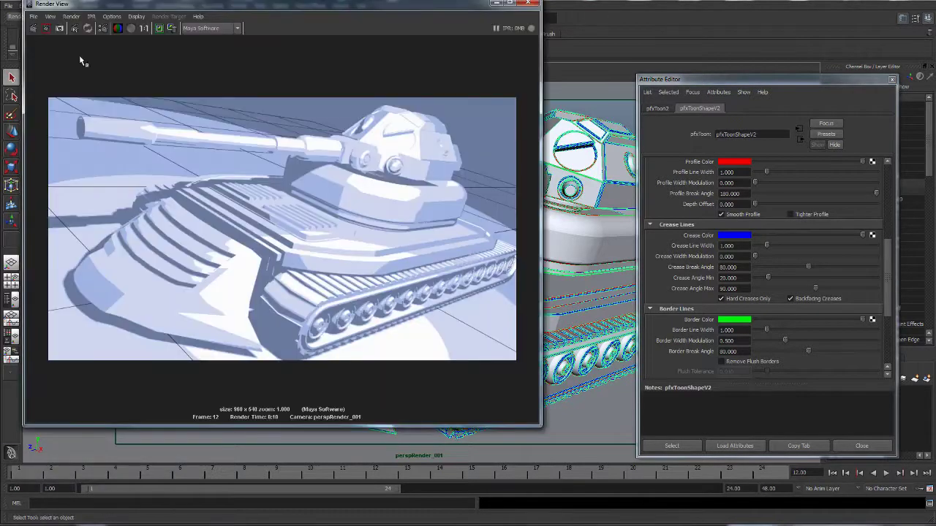
Step: Re-render the coloured outlines, drag Crease Angle Min to 0, and keep the image
click(33, 28)
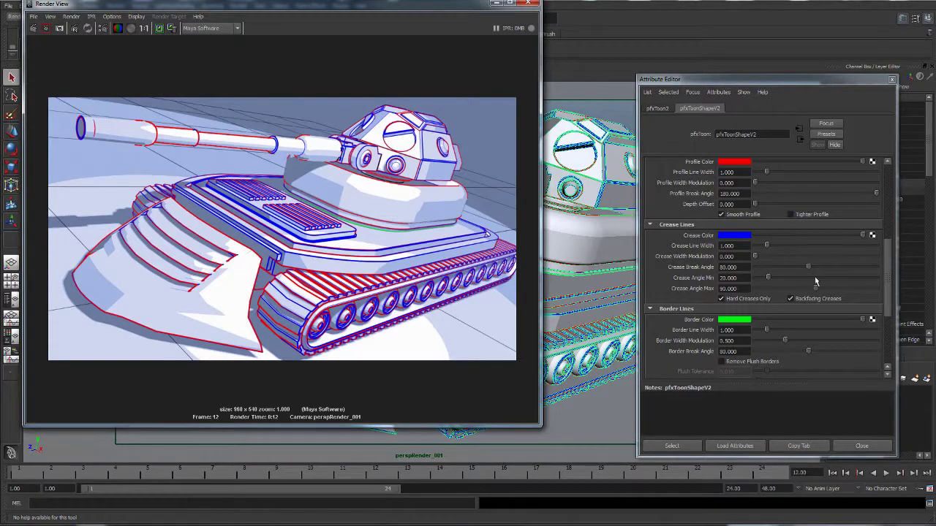
scroll(895, 270, up, 4)
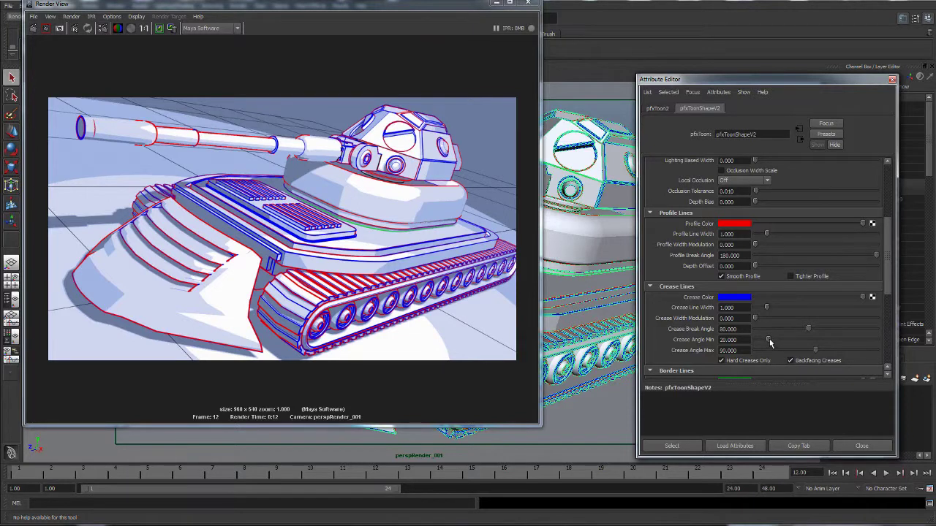
drag(768, 341, 753, 344)
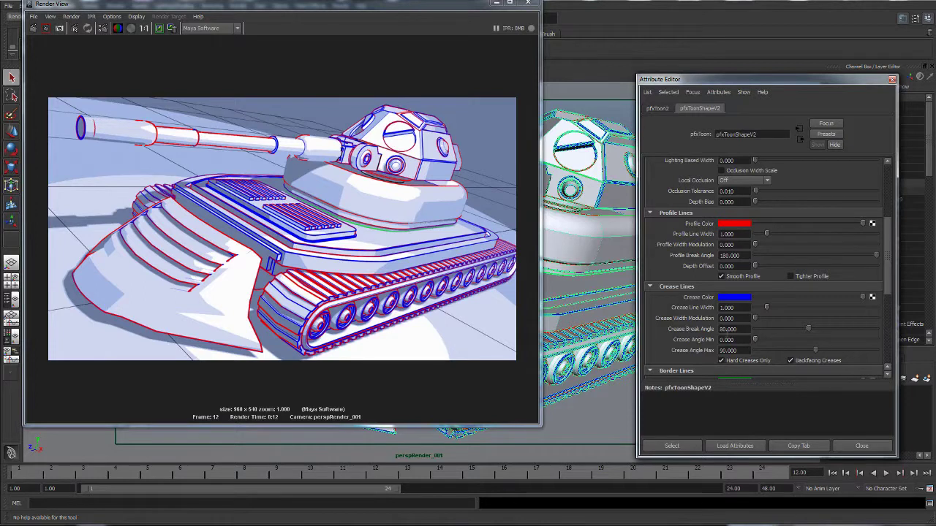
click(160, 31)
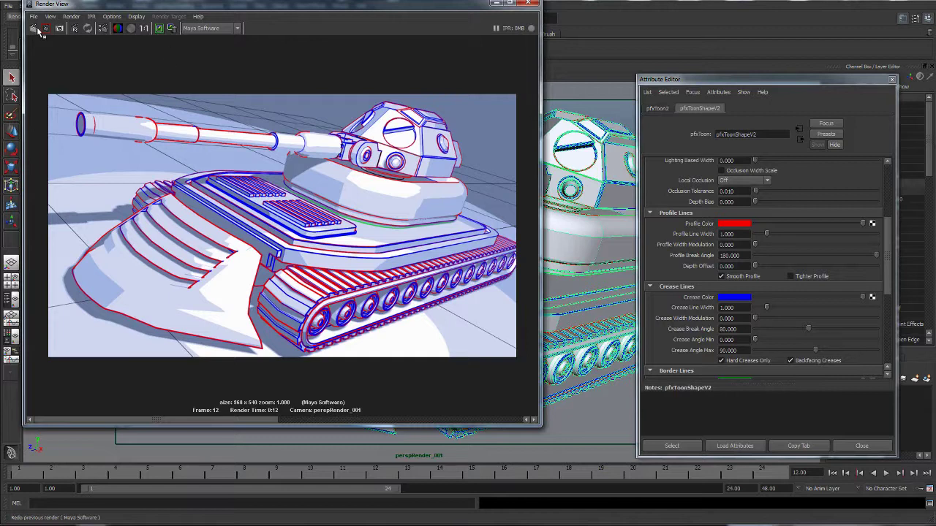
Step: Redo the previous render so it reflects Crease Angle Min 0
click(36, 28)
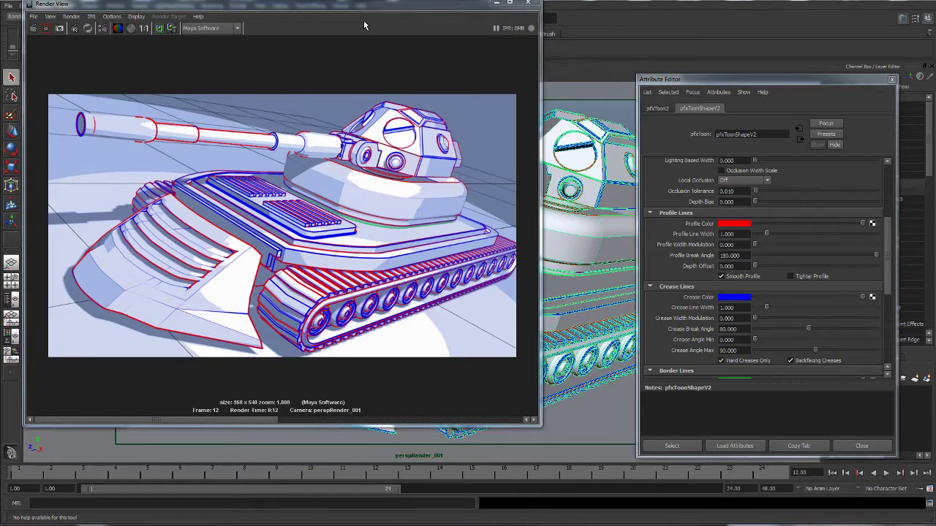
Step: Set pfxToon2's Crease Angle Max to 0 after comparing it with pfxToon1
drag(363, 6, 471, 54)
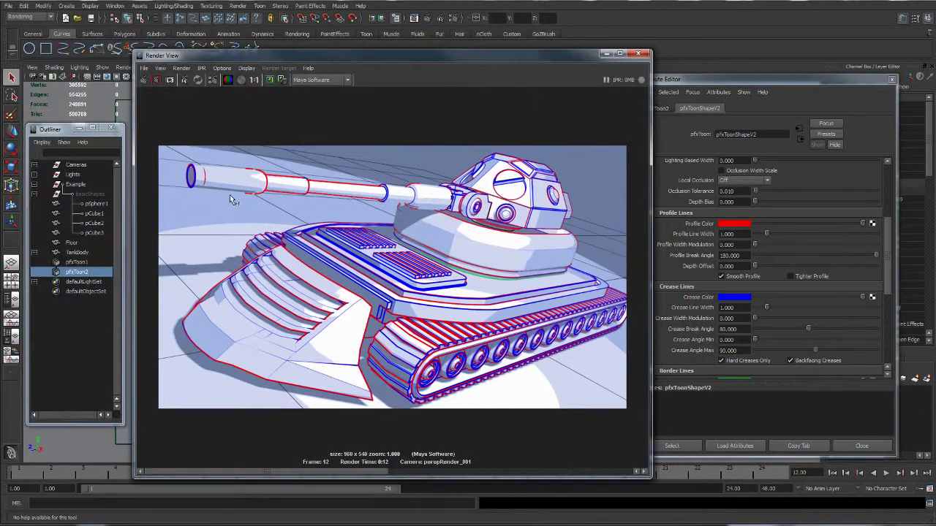
click(74, 262)
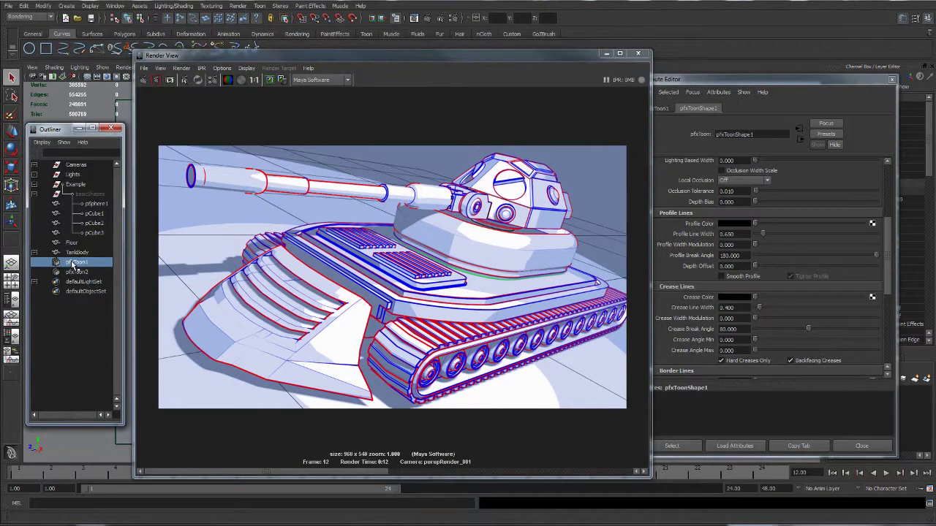
click(76, 272)
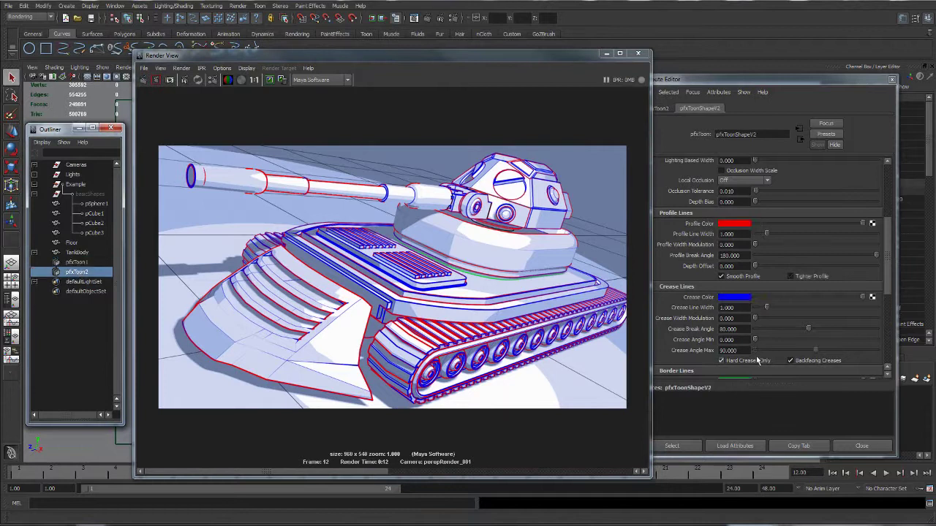
click(815, 351)
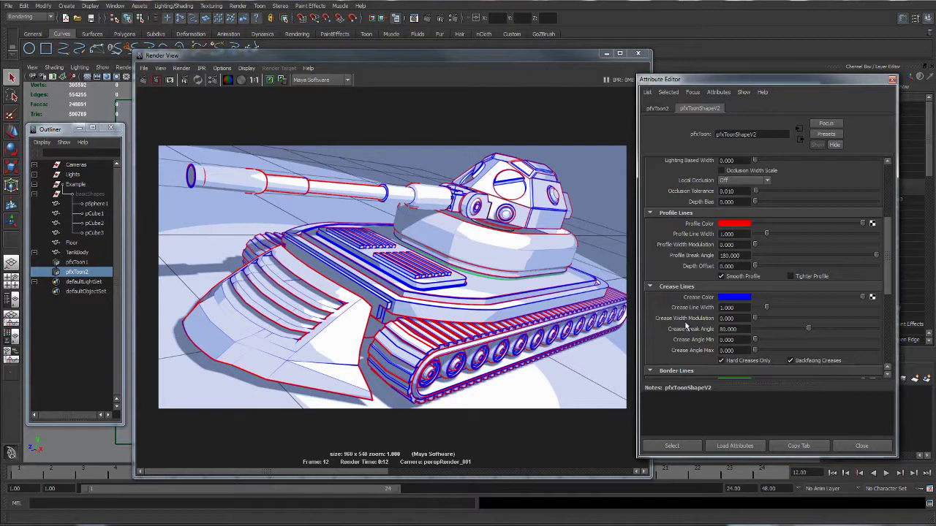
drag(332, 54, 287, 53)
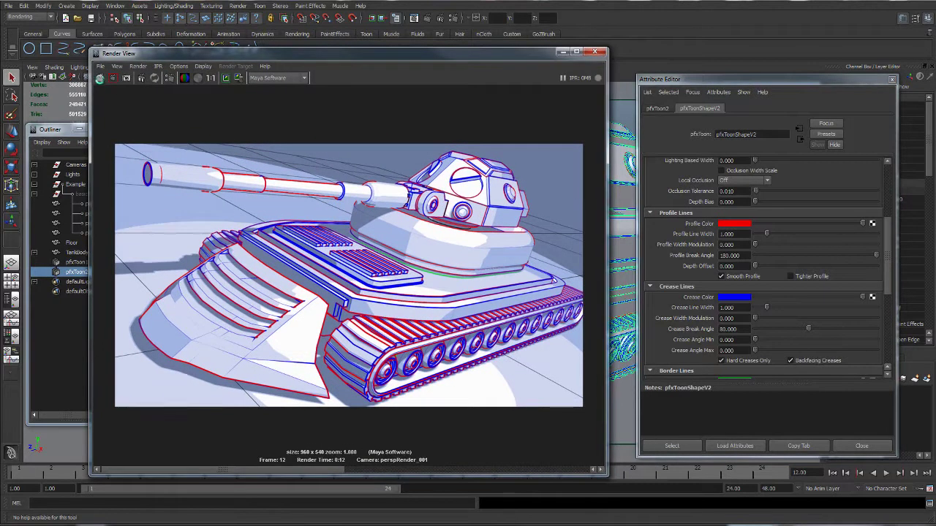
Step: Redo the render with both crease angles at 0, then bring the Outliner forward
click(100, 77)
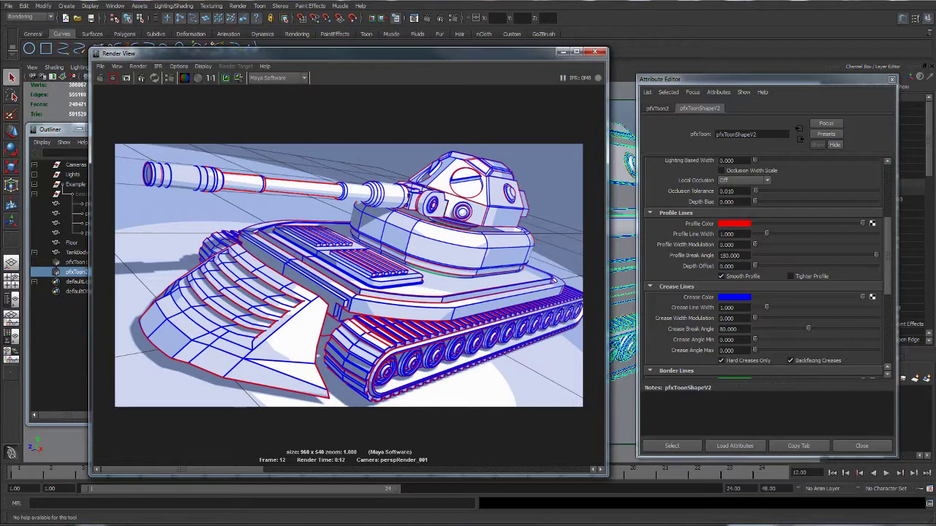
click(815, 297)
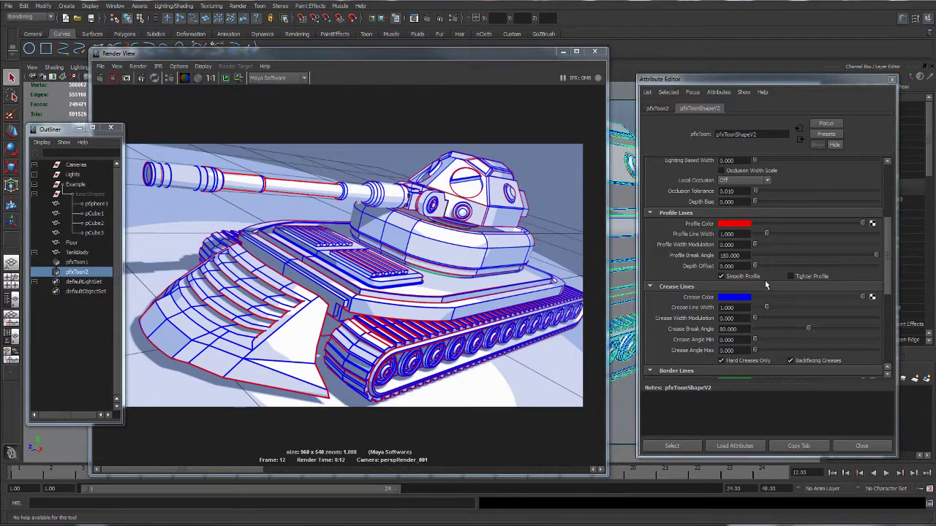
Step: Turn off Smooth Profile on pfxToon2, compare with pfxToon1, and redo the render
click(721, 277)
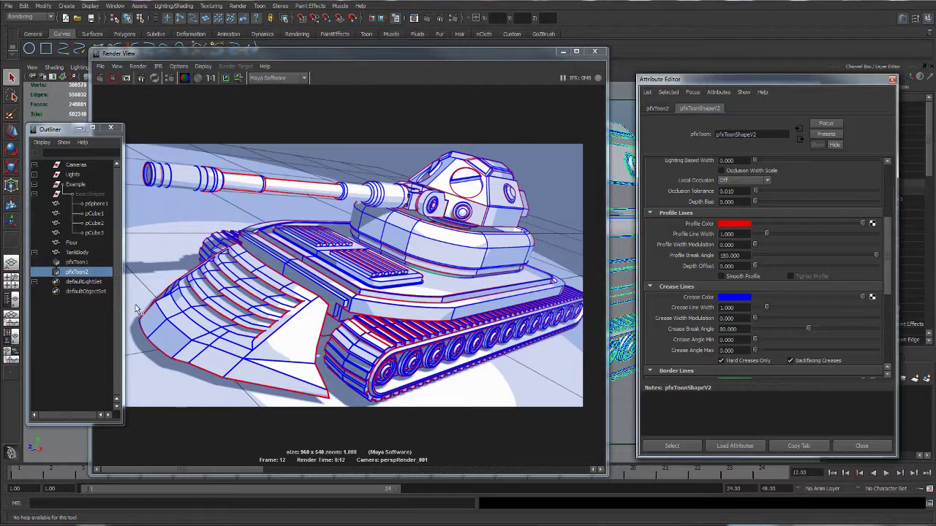
click(69, 262)
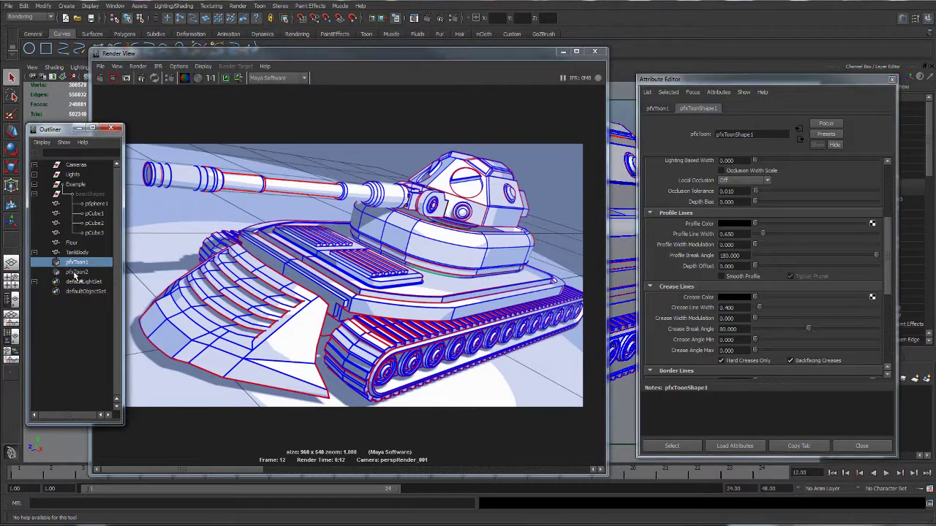
click(74, 272)
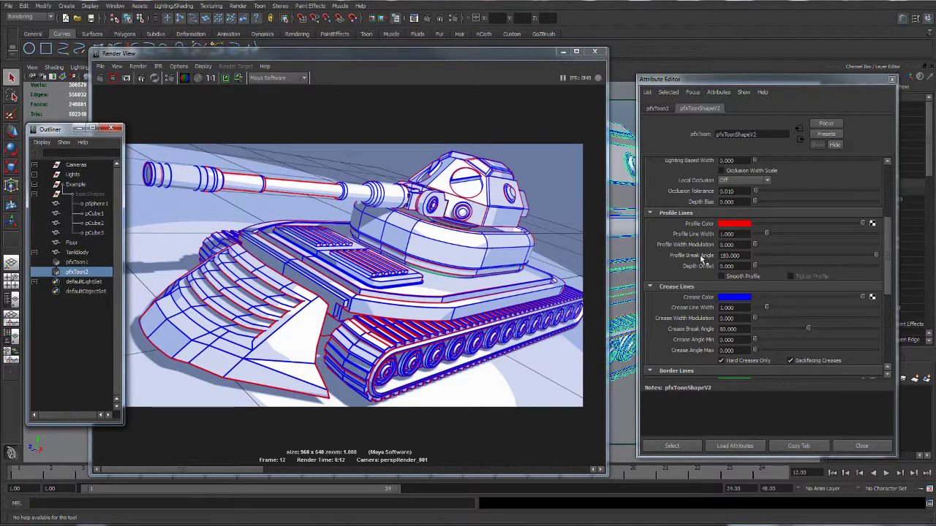
click(104, 82)
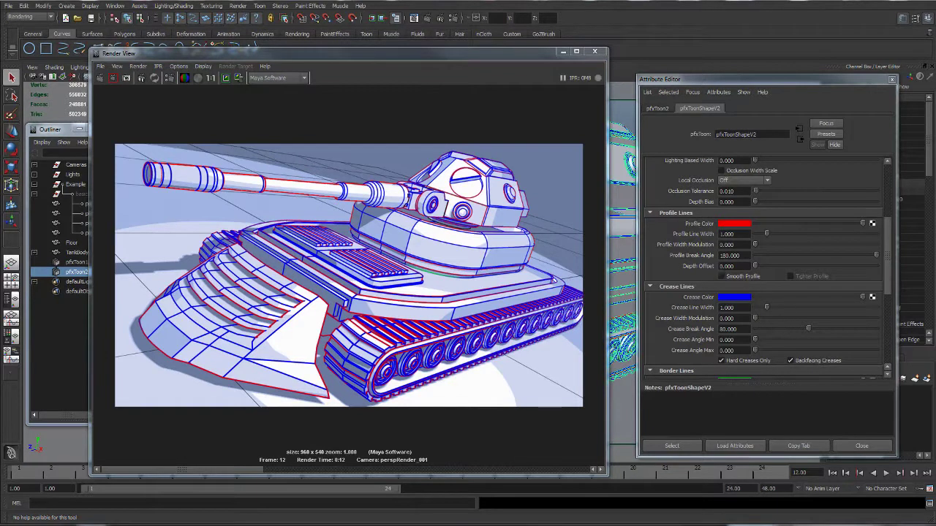
Step: Expand pfxToon2's Intersection Lines section and compare its border and intersection values with pfxToon1
scroll(892, 251, down, 2)
scroll(891, 241, down, 8)
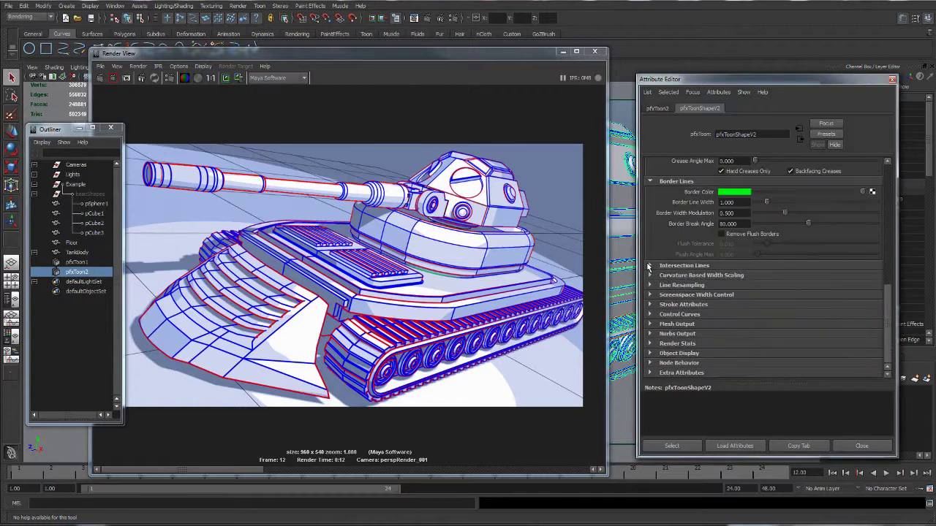
click(648, 265)
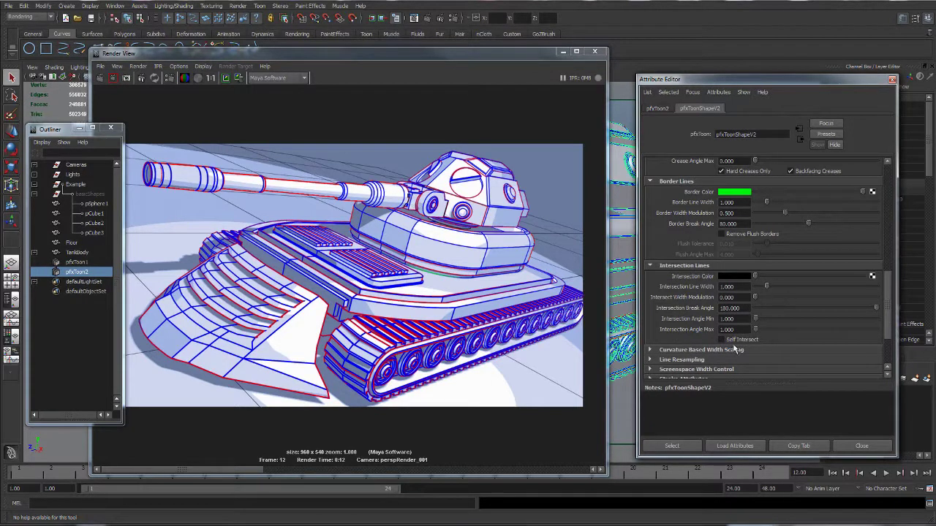
click(81, 262)
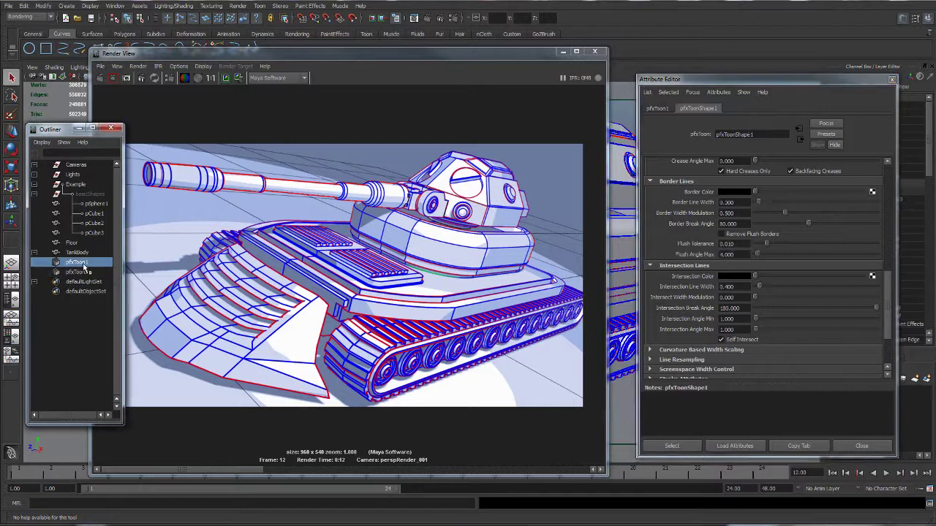
click(84, 272)
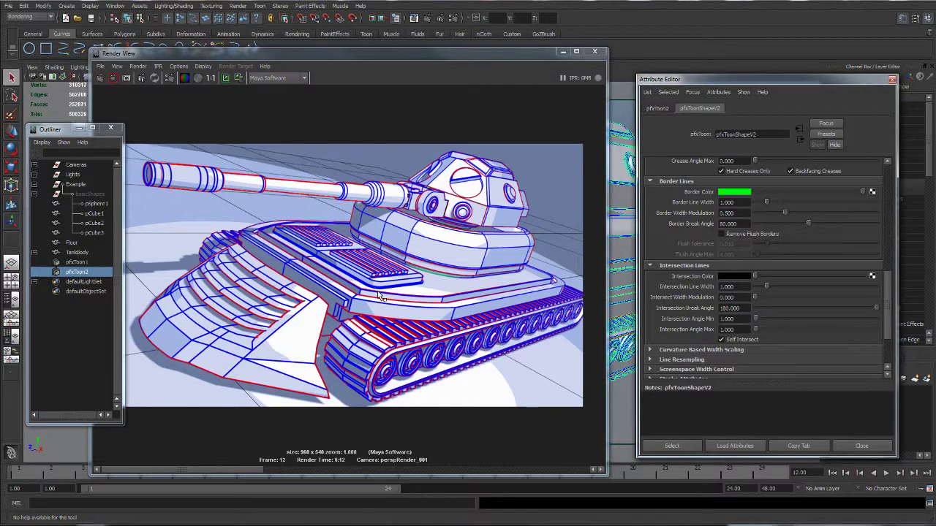
click(82, 263)
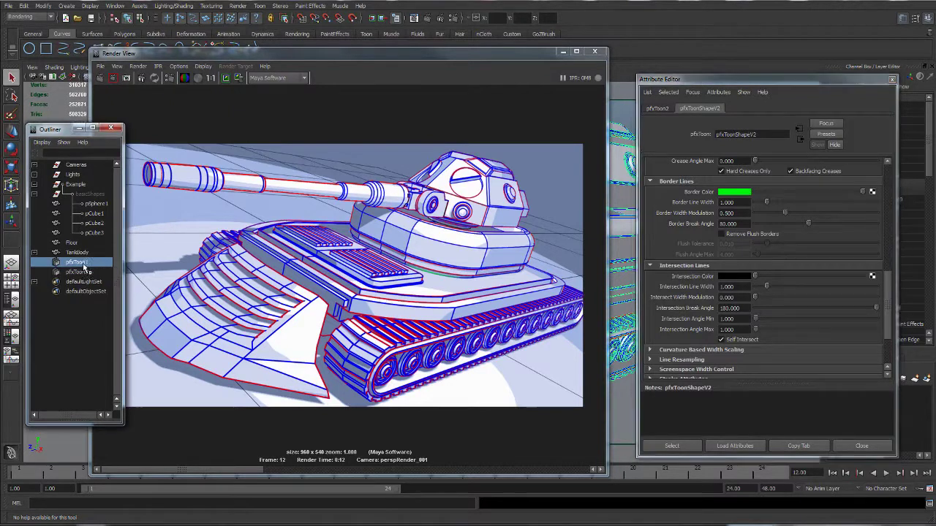
click(83, 271)
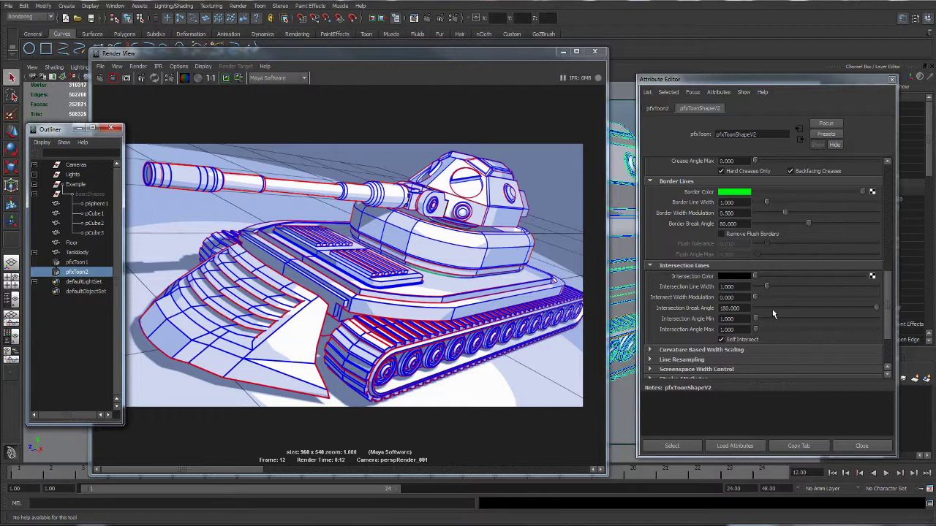
scroll(781, 308, down, 3)
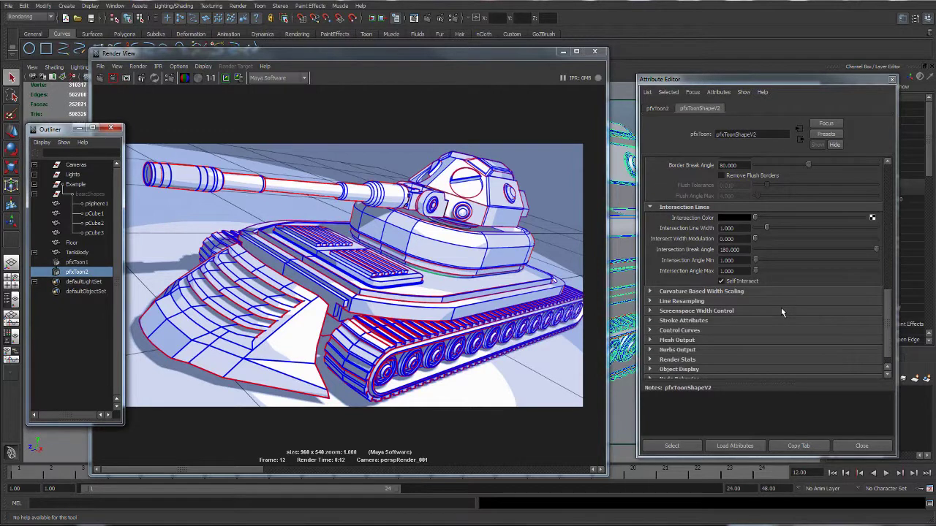
scroll(781, 308, up, 2)
Step: Enable Line Resampling for pfxToon2's border and intersection lines, matching pfxToon1
click(650, 331)
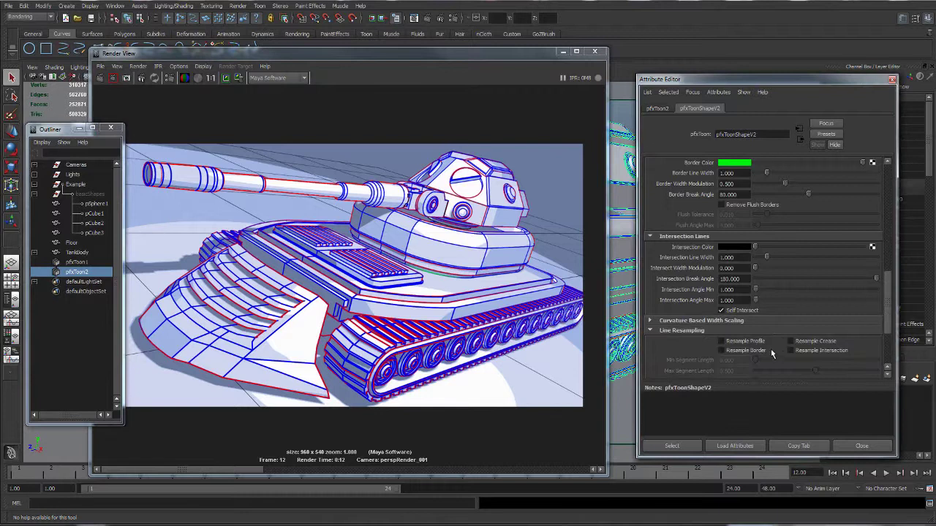
scroll(766, 351, down, 2)
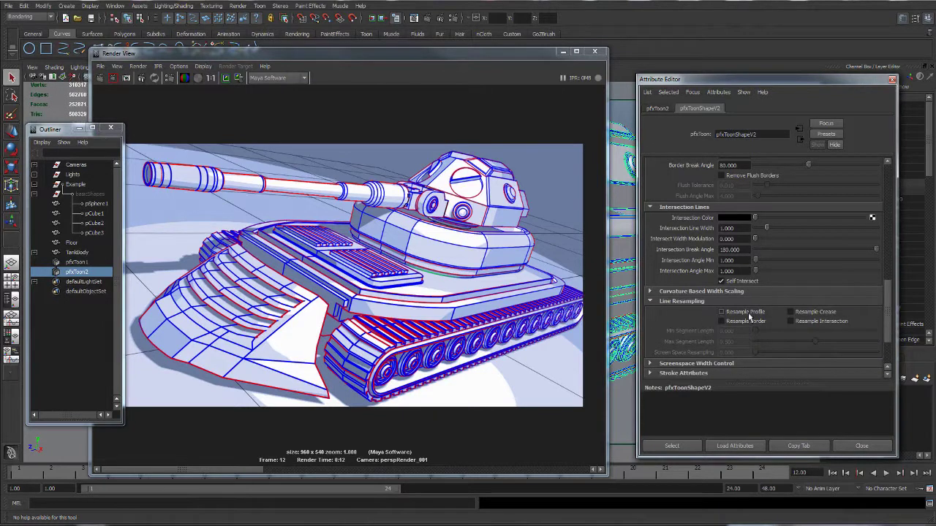
click(76, 262)
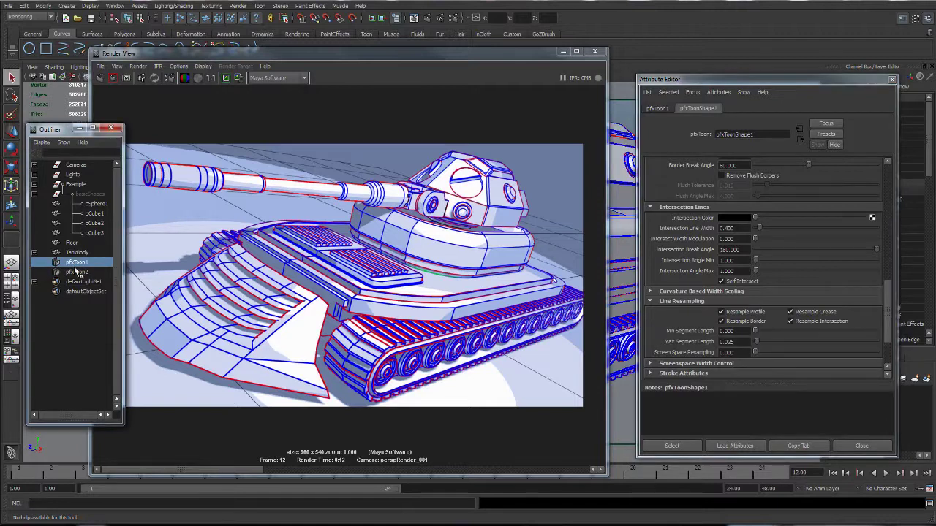
click(77, 272)
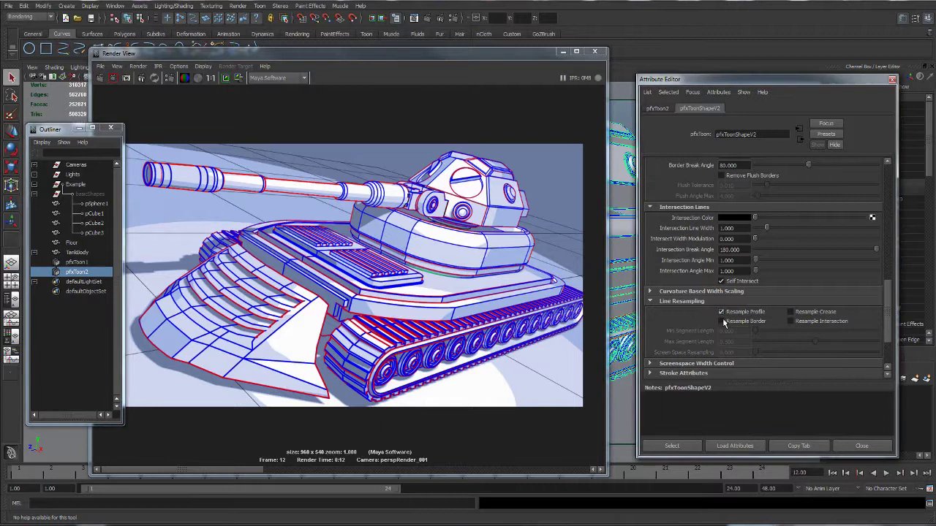
click(722, 321)
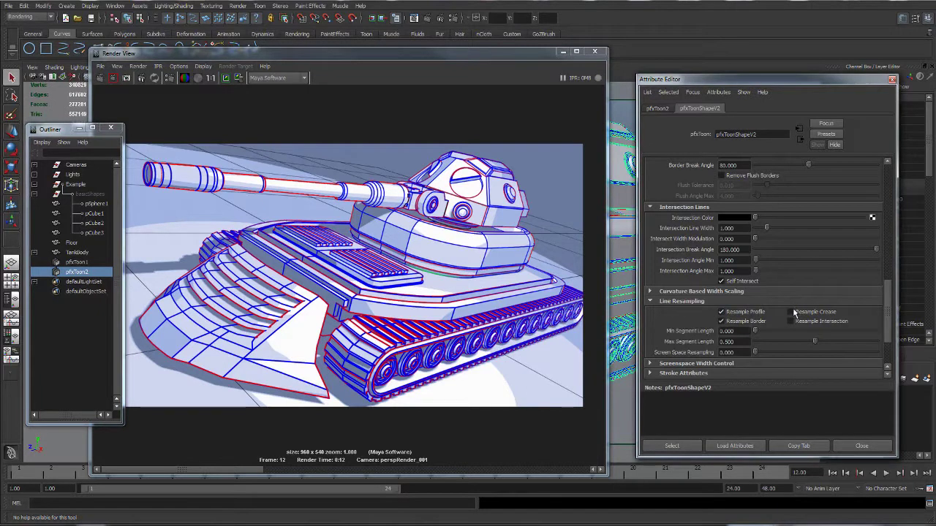
click(791, 321)
Step: Set pfxToon2's Max Segment Length to 0.025 and bring the render back
click(77, 262)
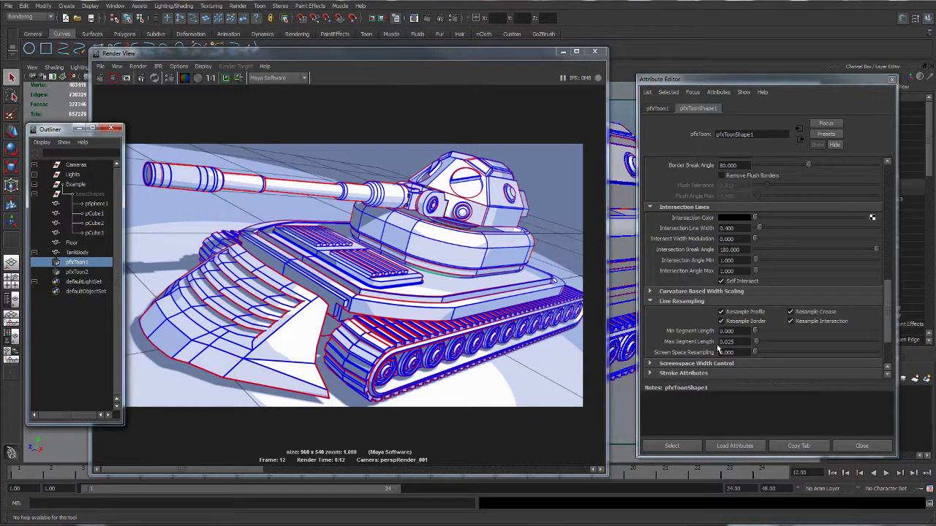
click(77, 272)
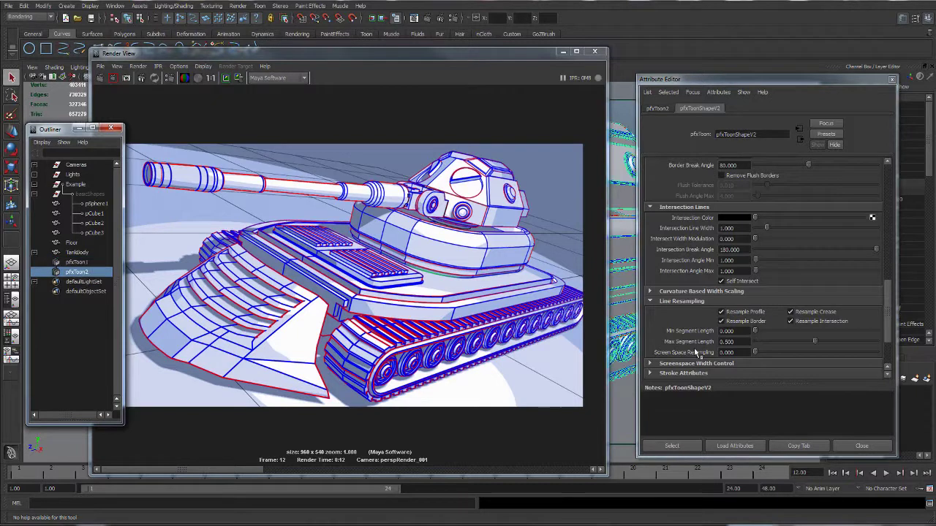
double_click(728, 341)
text(.)
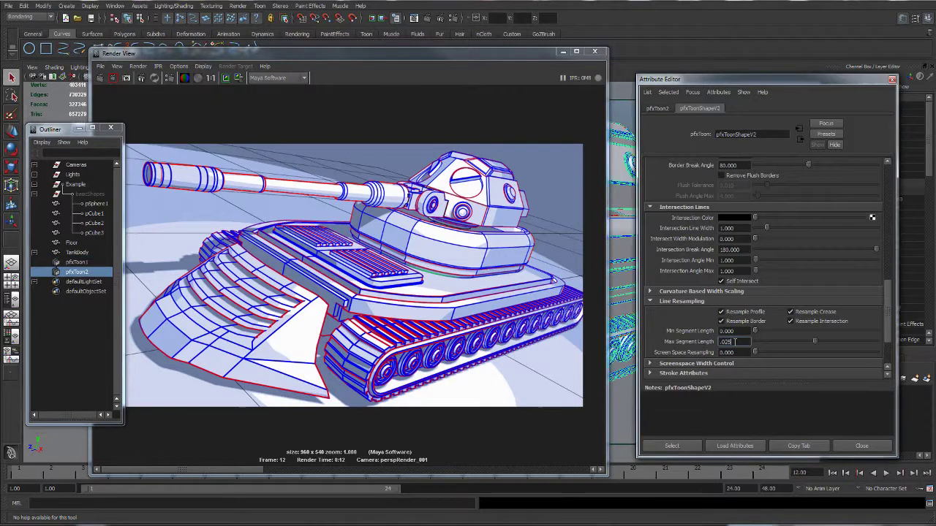
text(025)
key(Return)
click(220, 110)
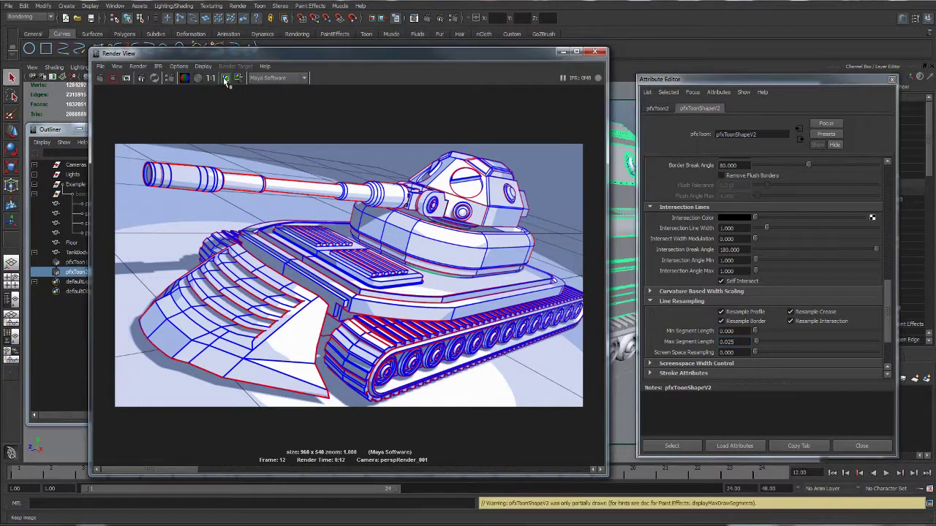
Step: Re-render the tank and load pfxToon1's outline settings: profile width 0.650, crease width 0.400
click(102, 77)
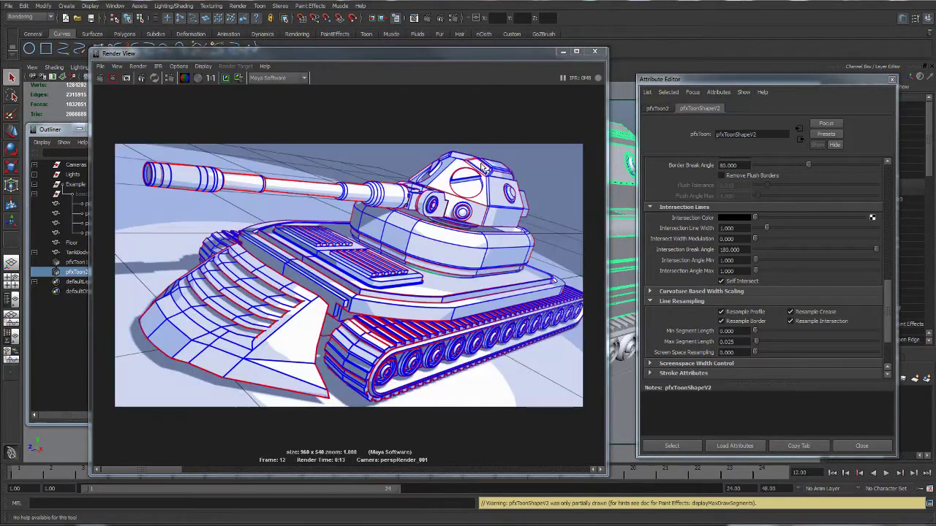
click(347, 57)
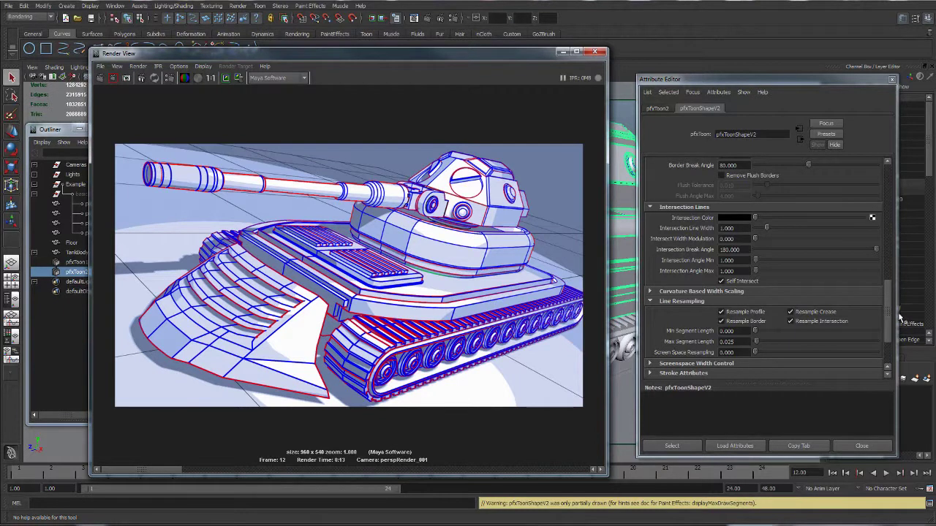
drag(889, 326, 876, 244)
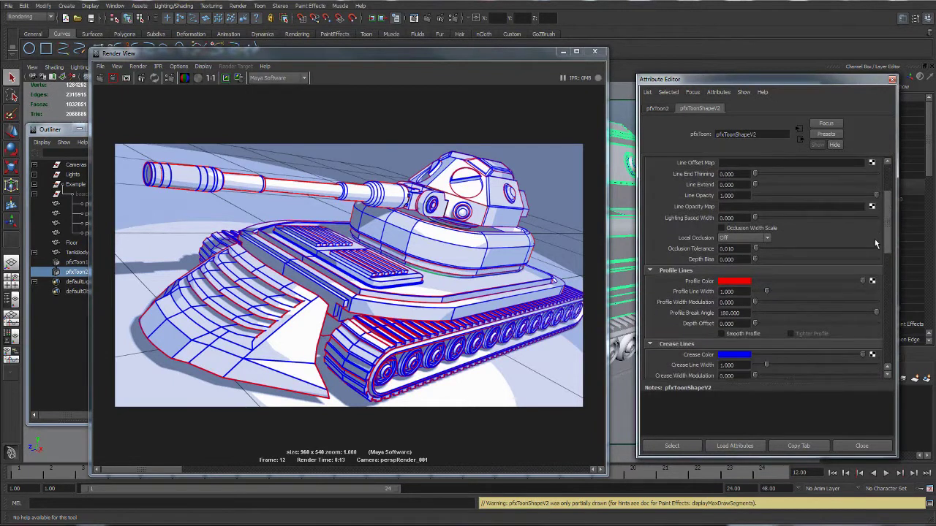
click(69, 357)
click(77, 263)
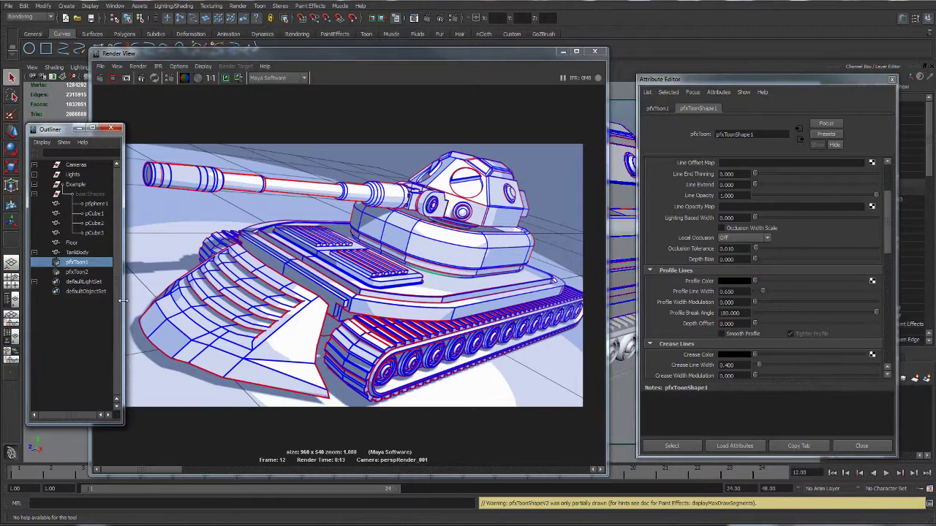
Step: Compare pfxToon2 with pfxToon1 and set pfxToon2's profile line width to 0.650
drag(888, 242, 889, 223)
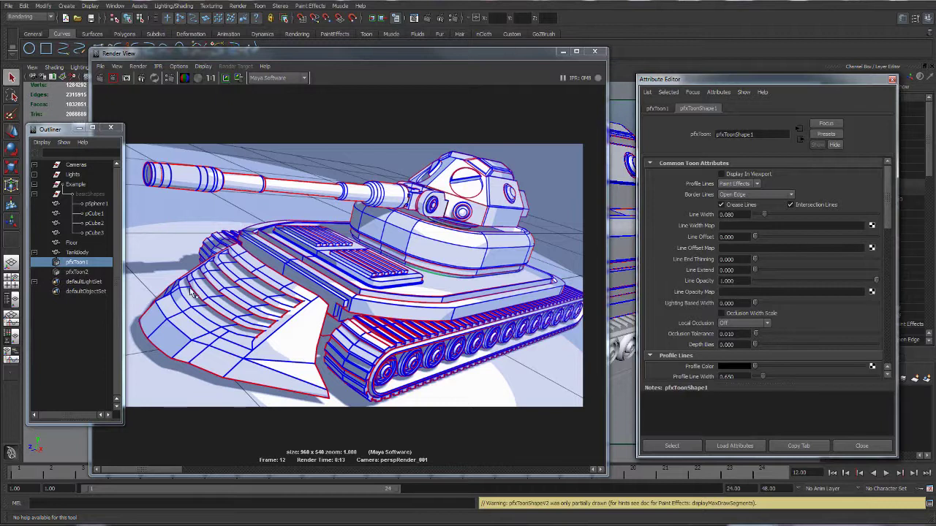
click(76, 272)
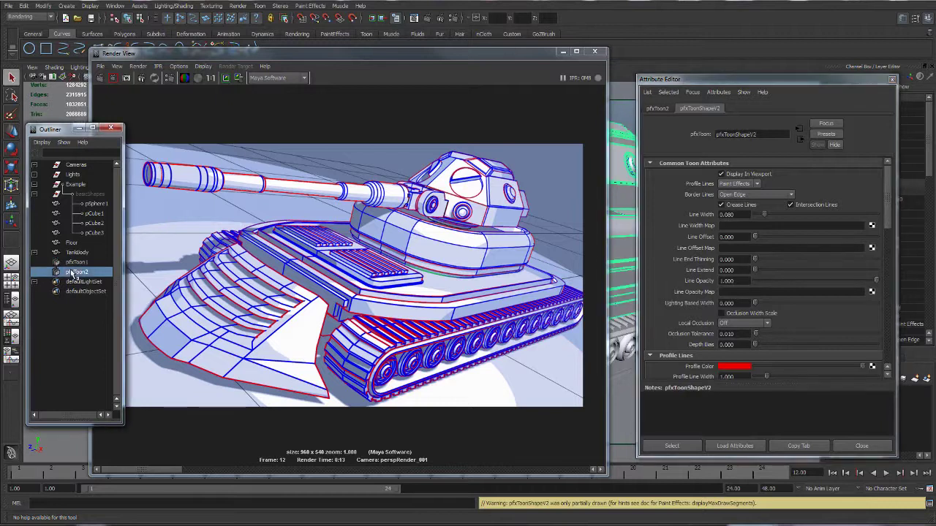
click(743, 215)
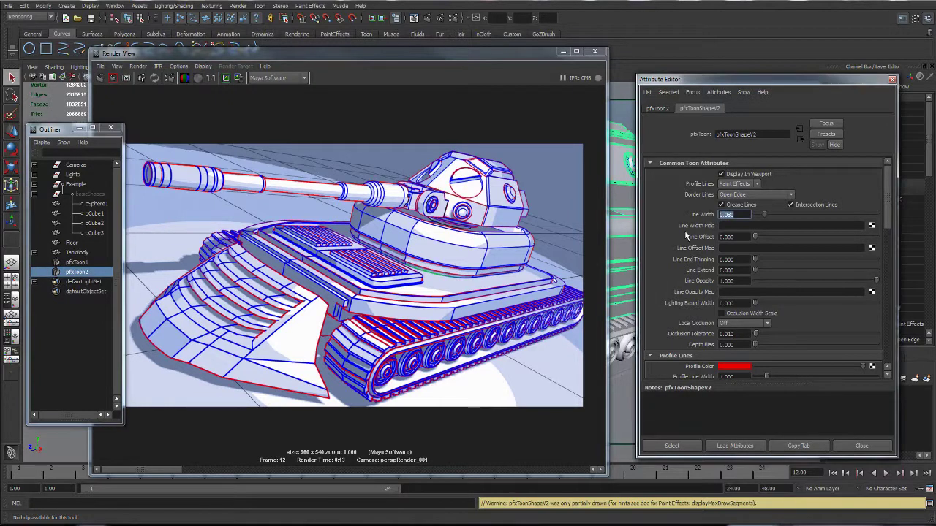
click(69, 262)
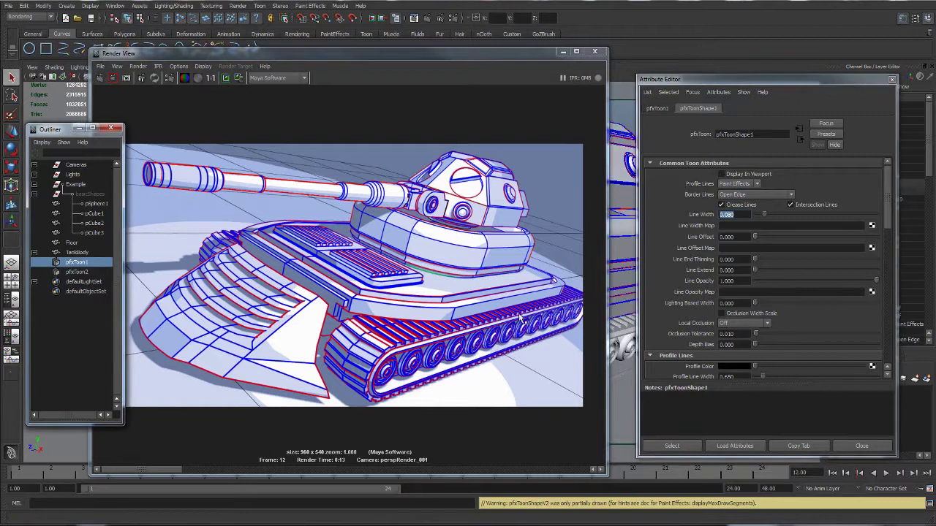
scroll(785, 307, down, 2)
scroll(785, 312, down, 2)
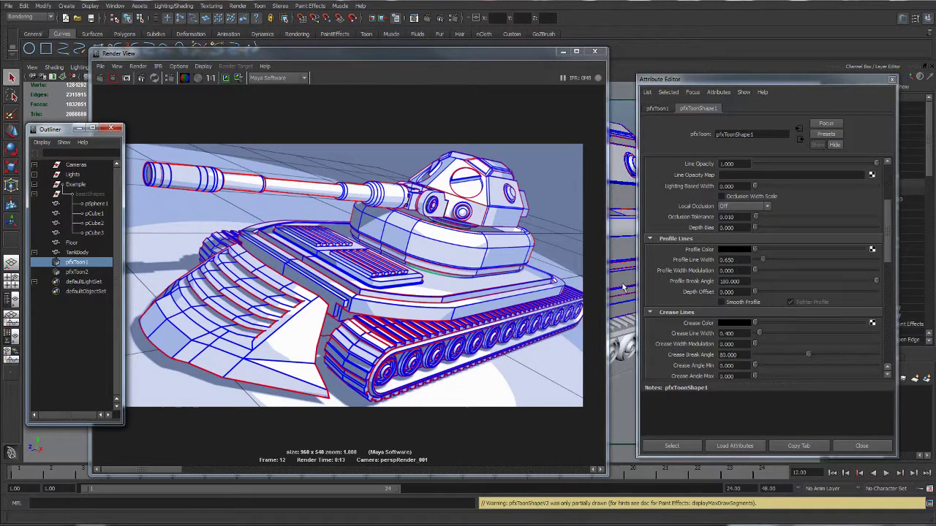
click(76, 272)
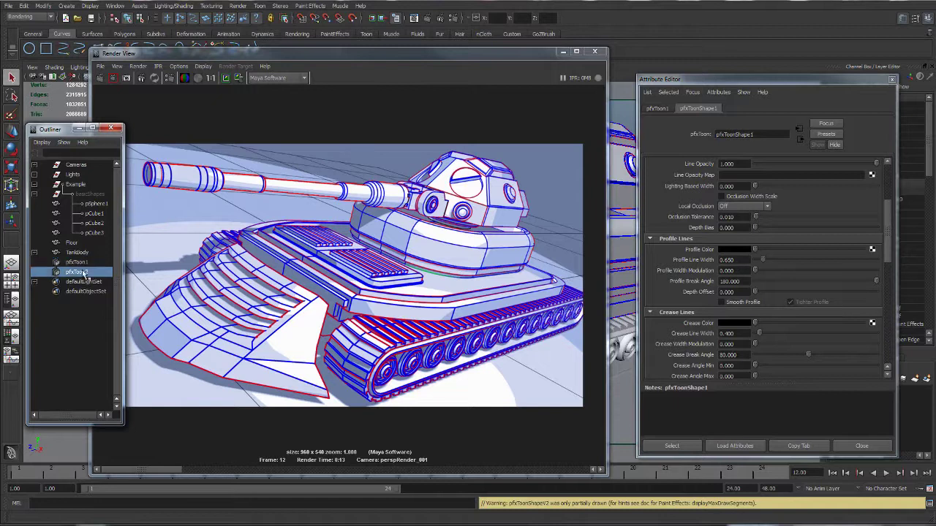
double_click(731, 260)
text(1.)
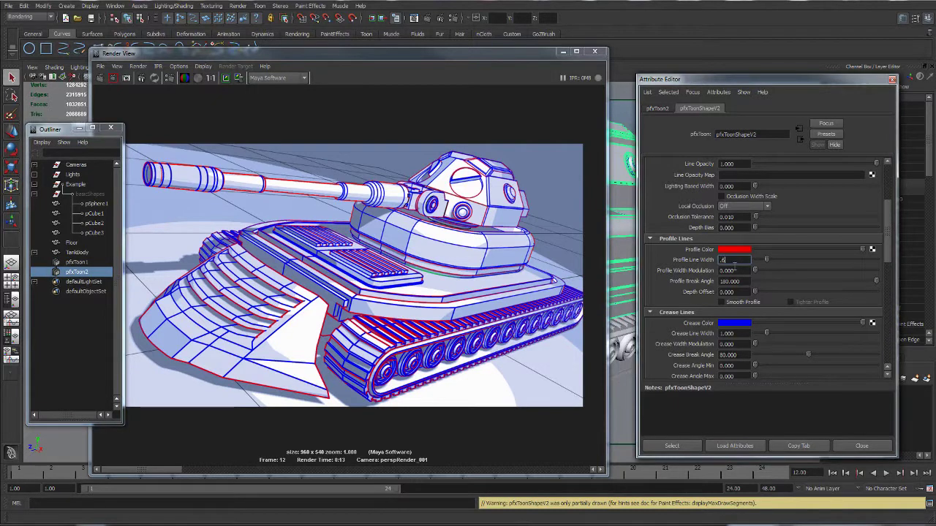
text(65)
key(Return)
Step: Set pfxToon2's crease line width to 0.400, matching pfxToon1
click(79, 261)
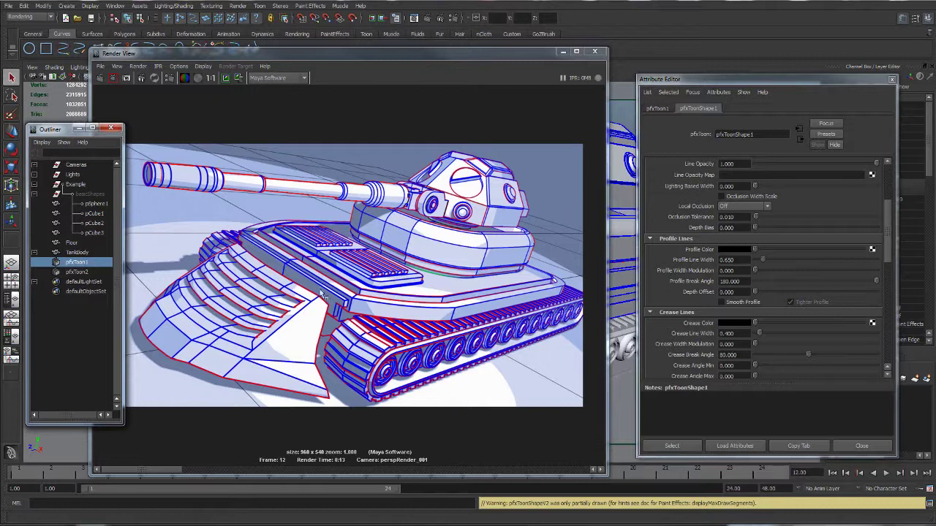
click(77, 272)
double_click(741, 333)
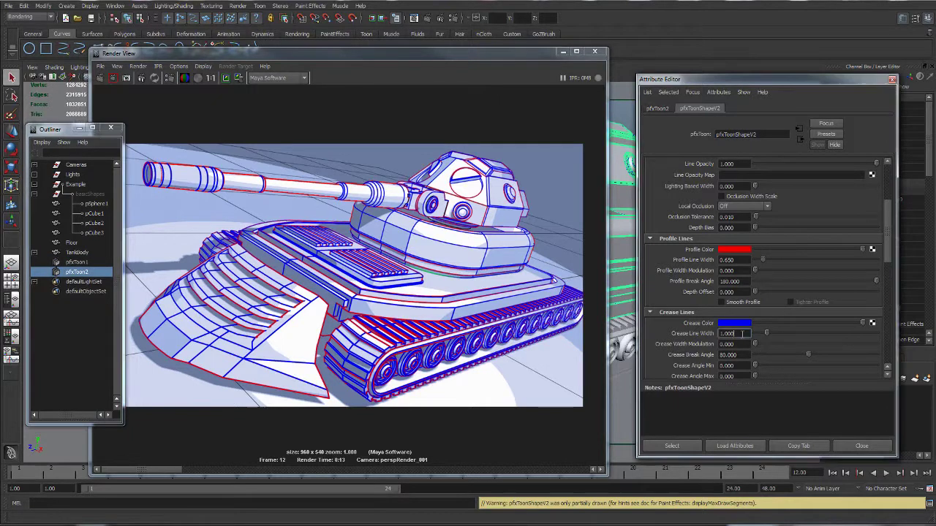
text(0.4)
key(Return)
Step: Set pfxToon2's border line width to 0.300 and intersection line width to 0.400
click(104, 265)
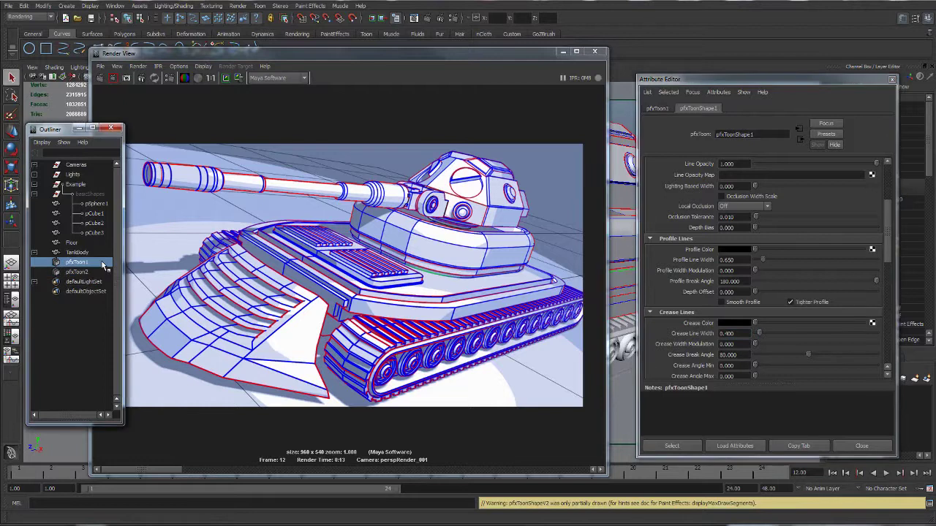
scroll(755, 323, down, 5)
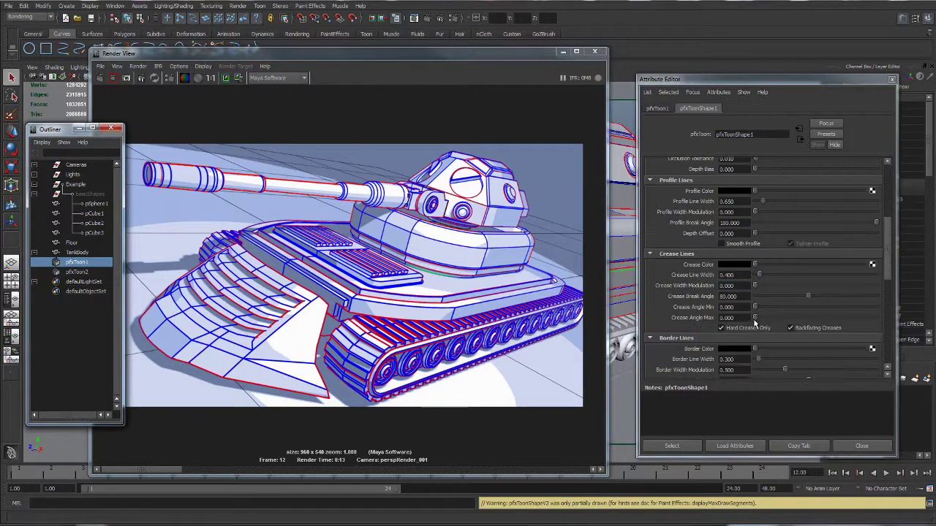
scroll(756, 324, down, 2)
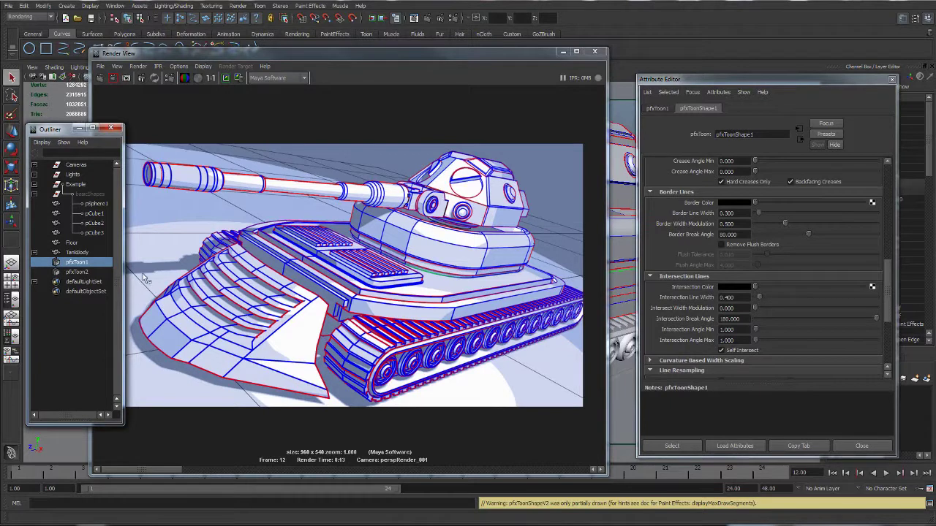
click(77, 271)
double_click(732, 213)
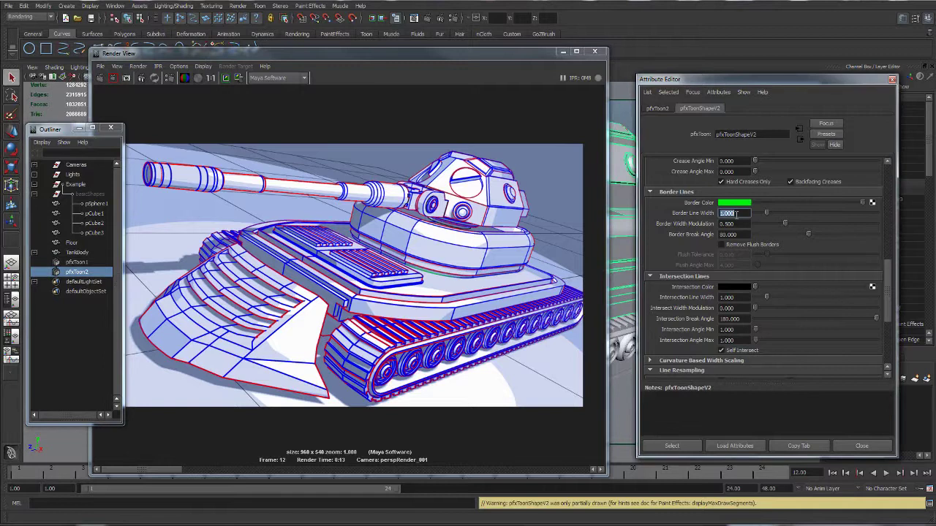
text(0.3)
key(Return)
click(741, 297)
double_click(742, 297)
text(0.4)
key(Return)
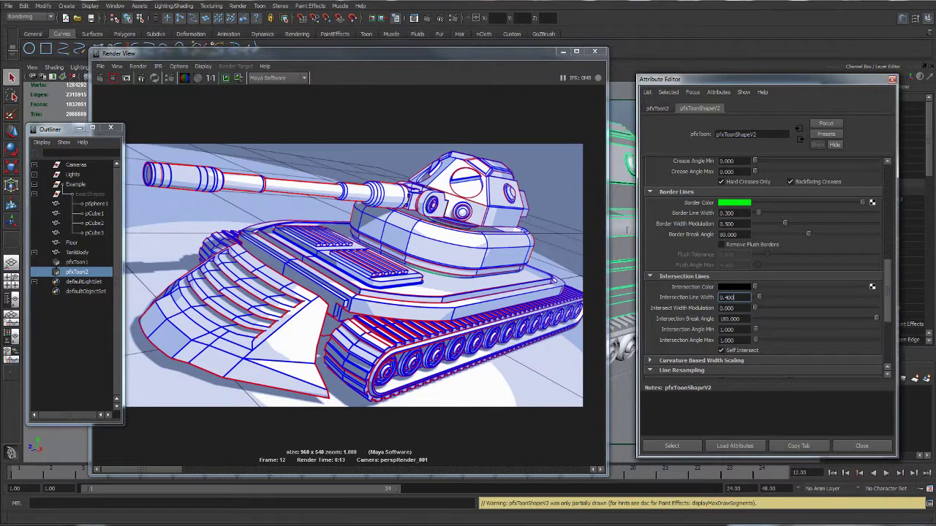
click(228, 79)
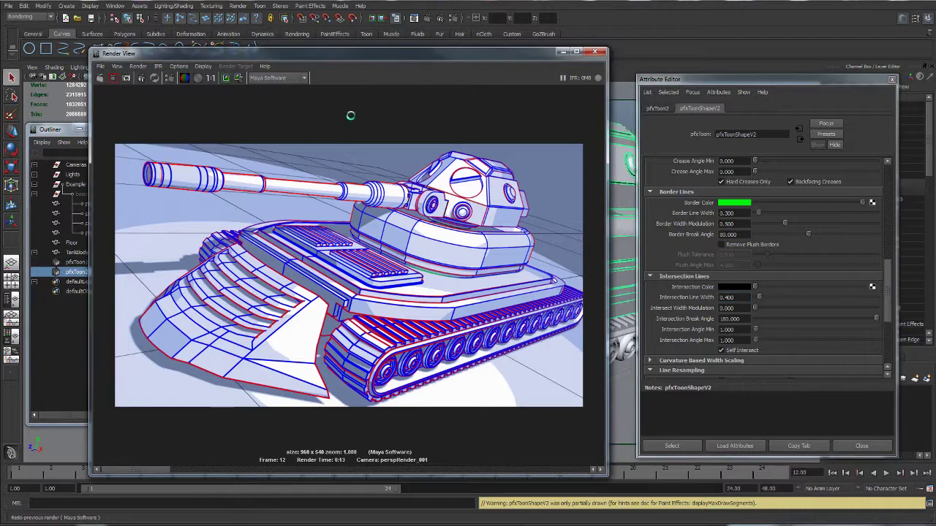
Step: Re-render the tank with pfxToon2's thinner outlines: crease 0.400, border 0.300, intersection 0.400
click(101, 77)
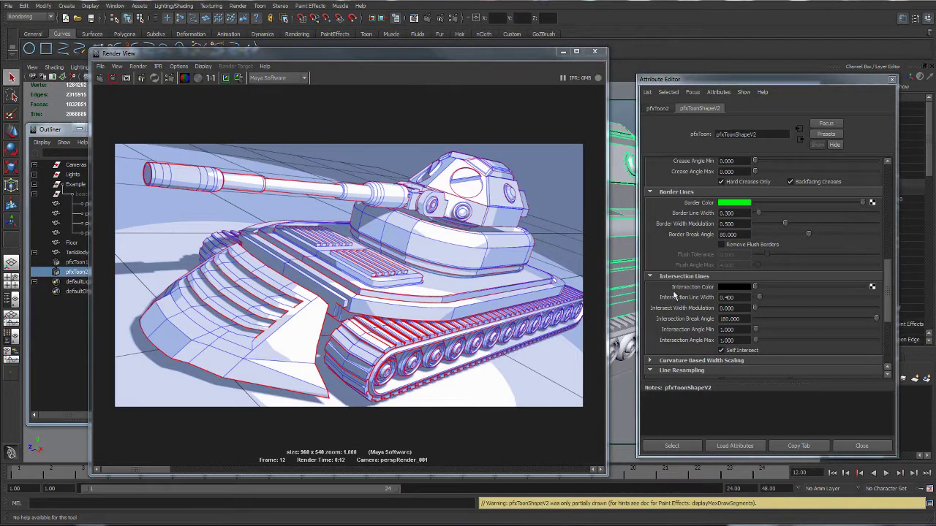
scroll(889, 296, up, 1)
scroll(890, 295, up, 4)
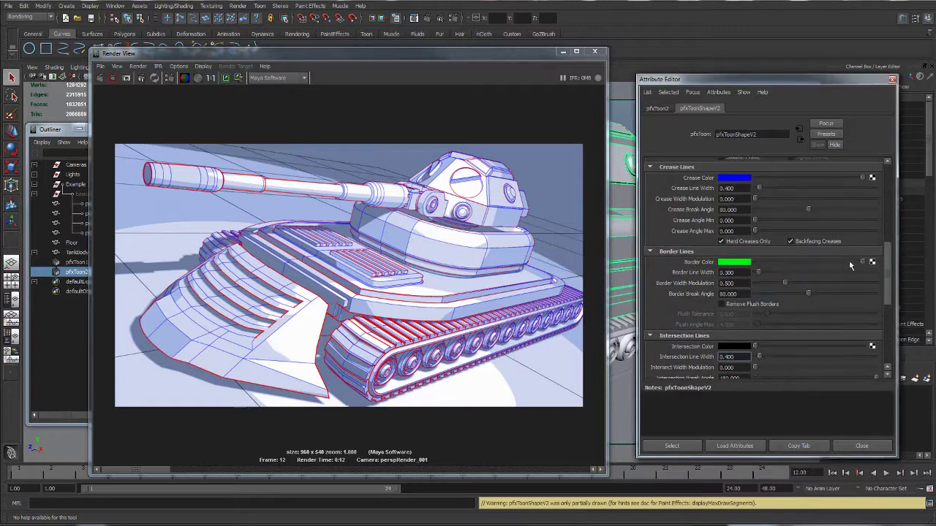
Step: Make pfxToon2's profile, crease and border colours black and turn Display In Viewport on
click(755, 268)
scroll(890, 277, up, 5)
scroll(895, 249, up, 3)
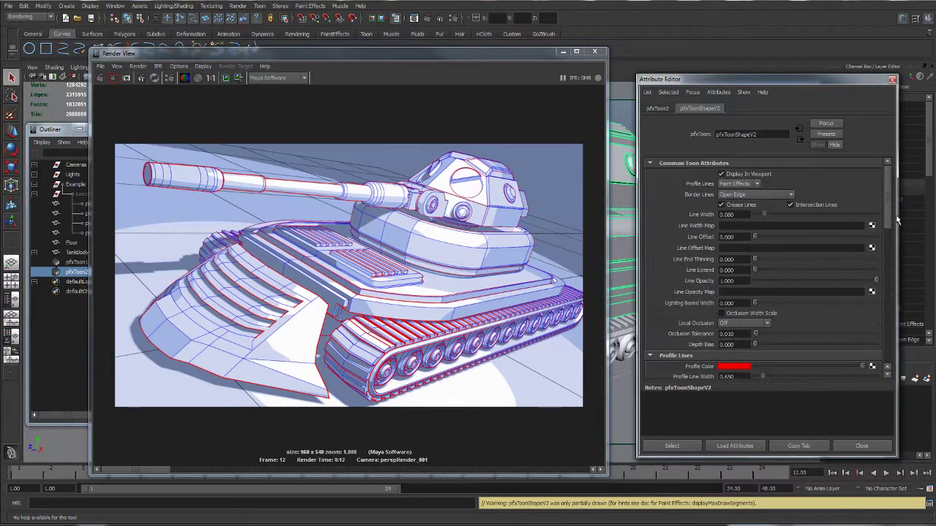
click(722, 175)
click(721, 175)
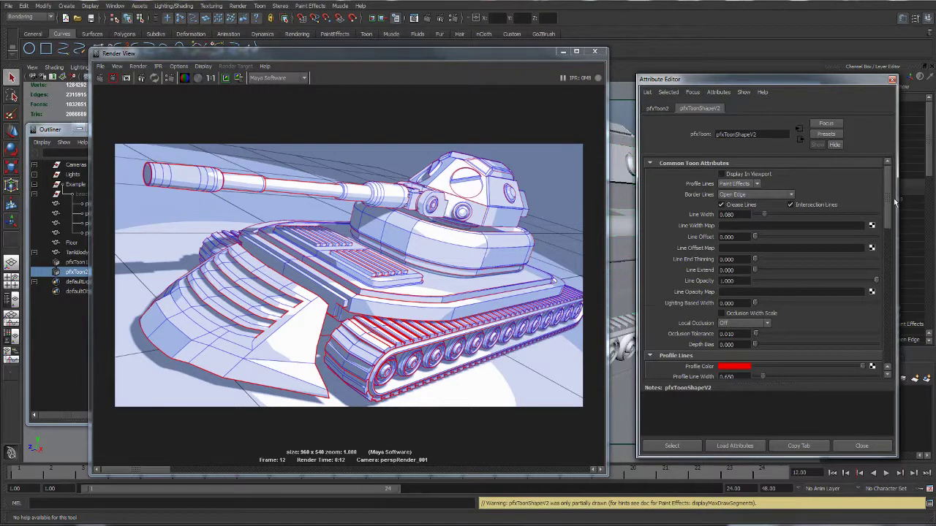
drag(886, 204, 737, 227)
drag(863, 300, 745, 305)
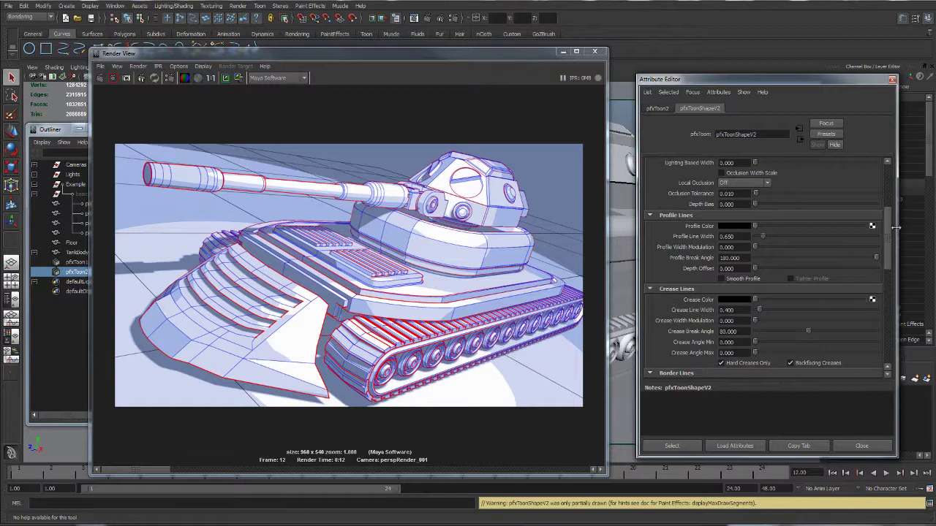
drag(891, 231, 888, 188)
click(721, 174)
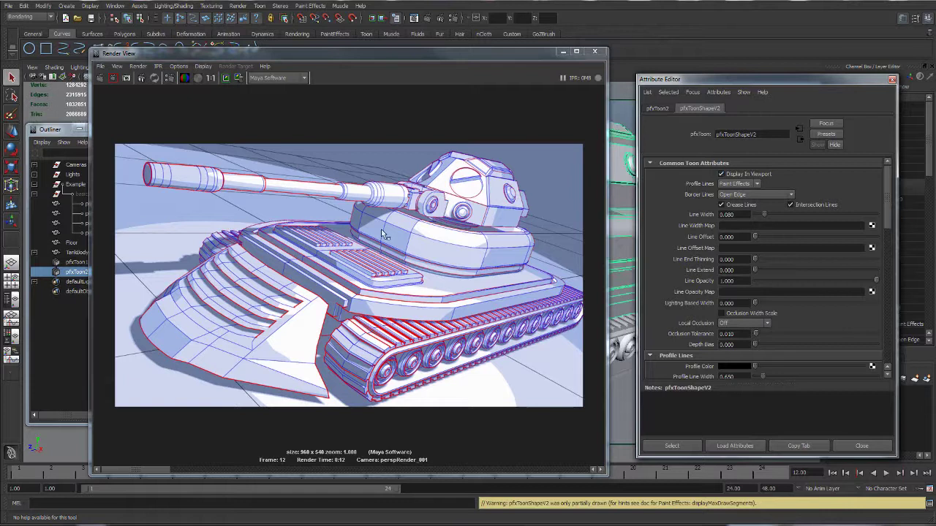
click(211, 78)
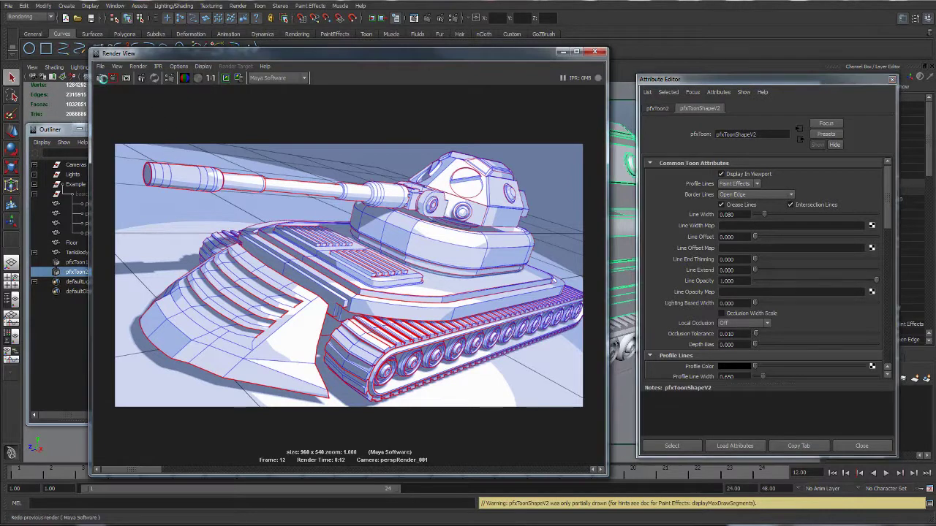
Step: Set pfxToonShapeV2's profile line width to 0.800 and re-render the black-outlined tank
click(104, 79)
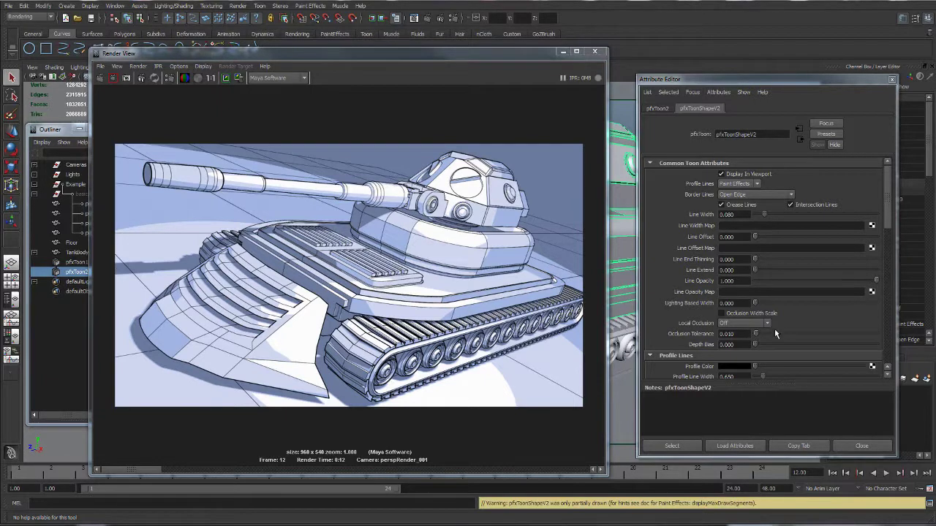
scroll(888, 231, down, 3)
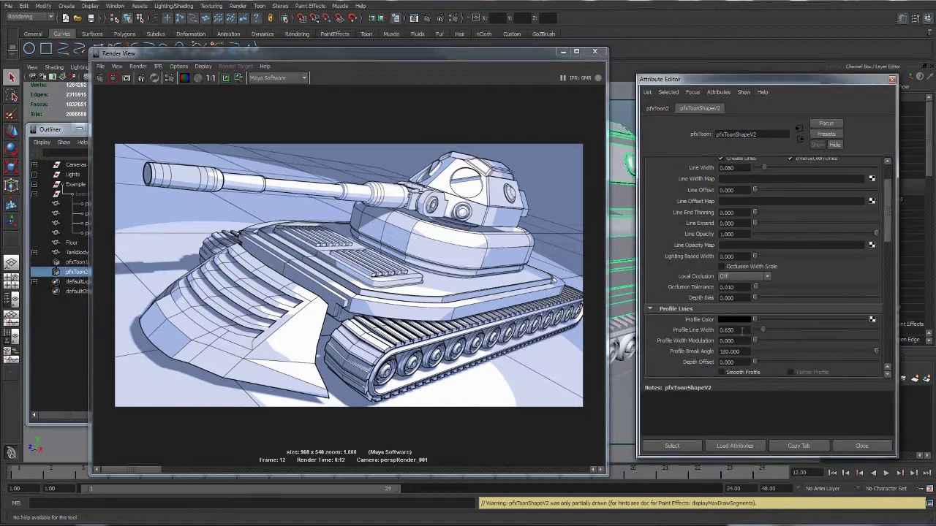
double_click(742, 331)
text(0.800)
click(100, 78)
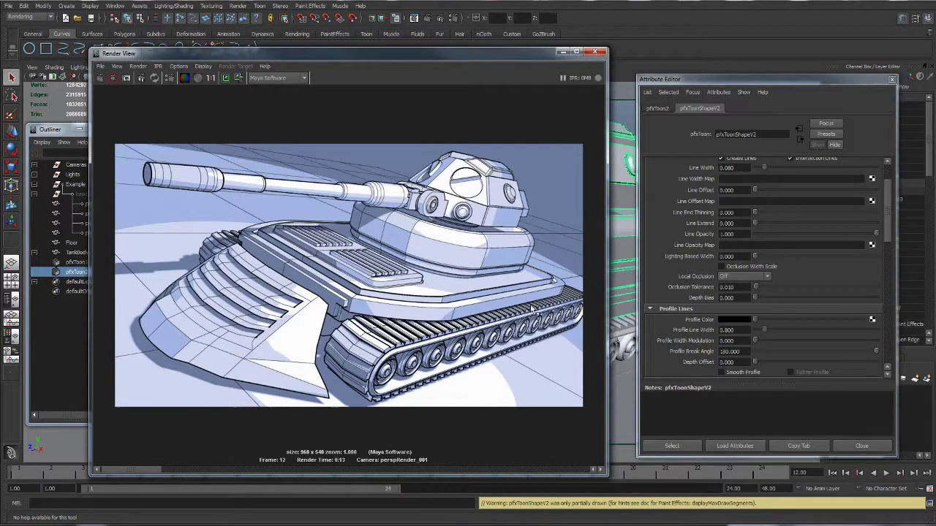
click(453, 16)
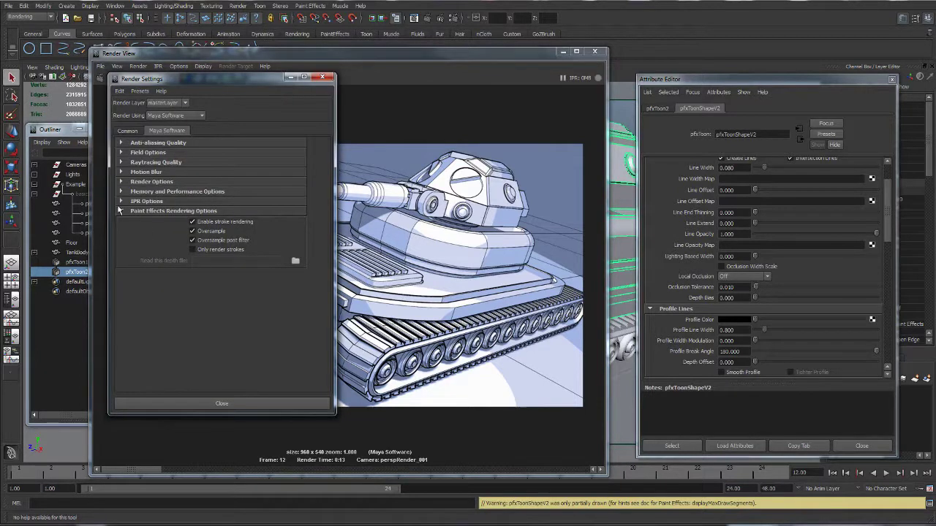
click(135, 131)
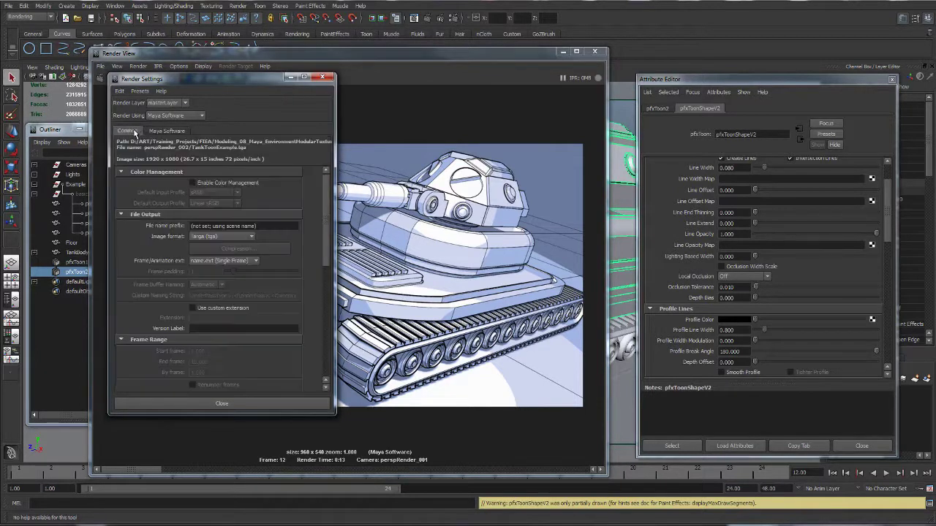
click(174, 131)
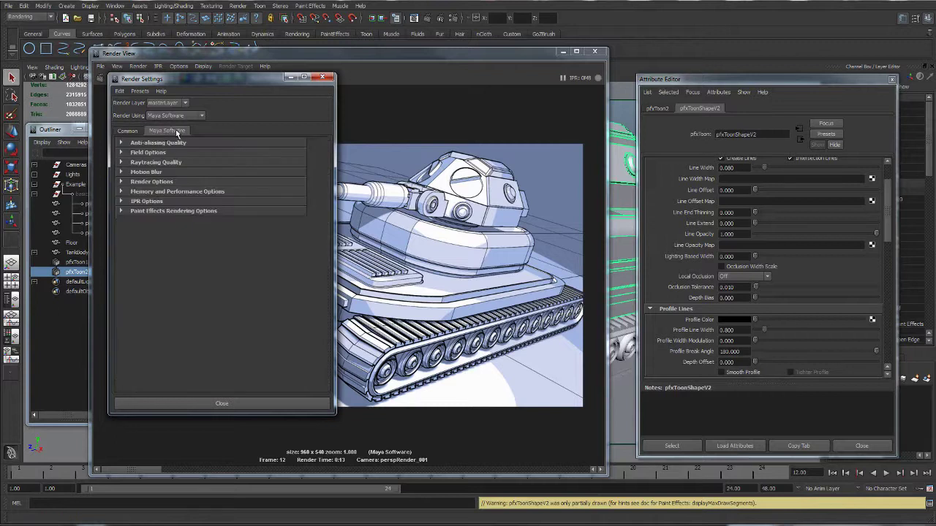
click(203, 115)
click(188, 124)
click(122, 211)
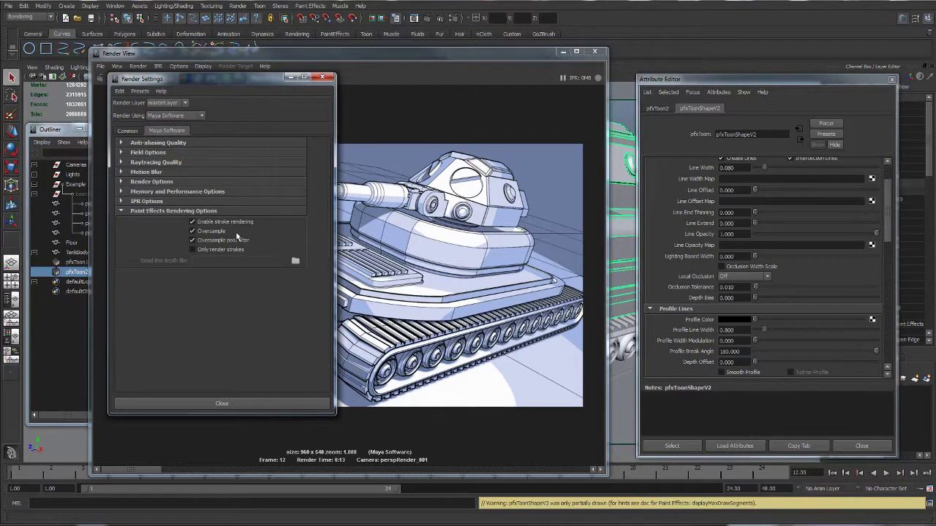
drag(186, 83, 281, 104)
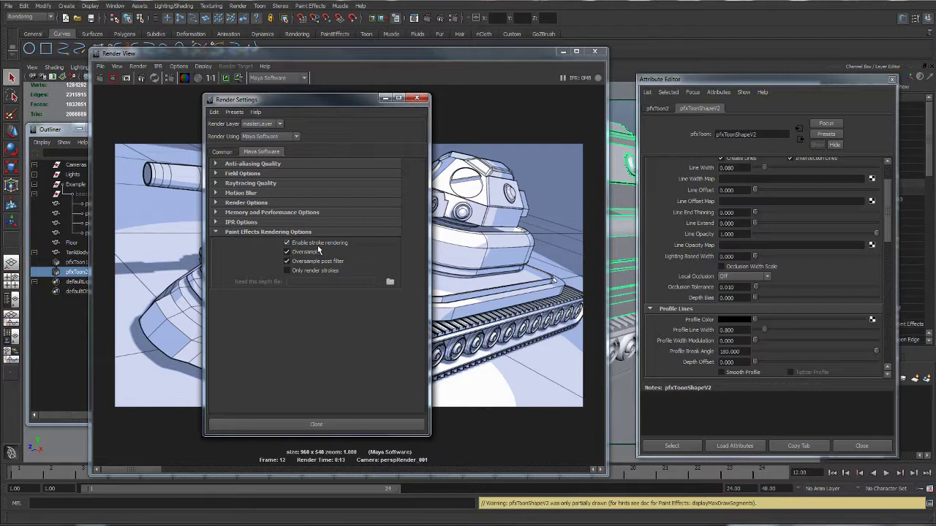
click(418, 100)
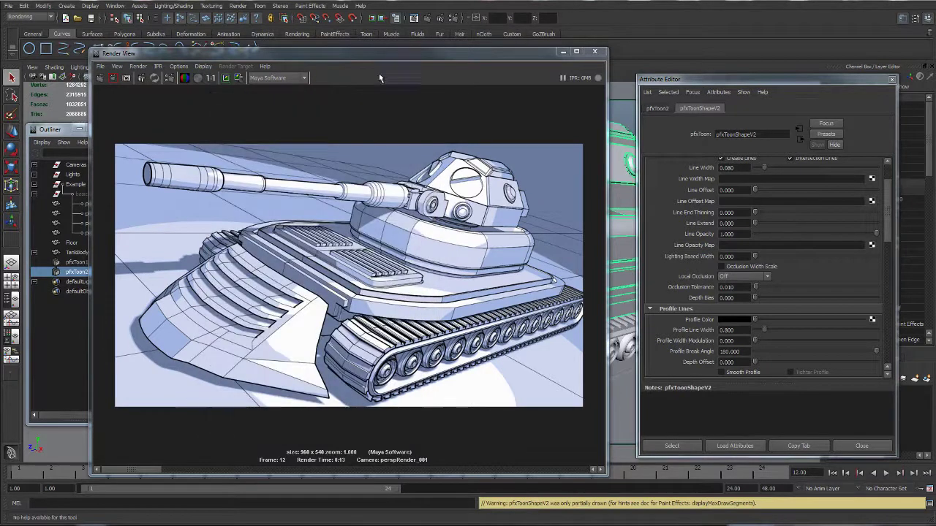
Step: Collapse the Example group and expand Lights to list pointLight1 and spotLight1
drag(380, 55, 408, 60)
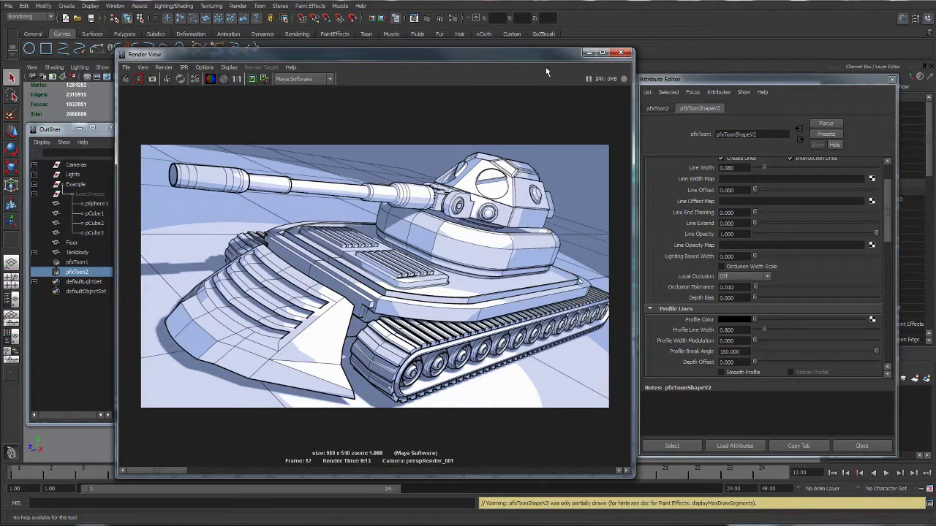
click(34, 187)
click(34, 185)
click(34, 185)
click(34, 185)
click(34, 176)
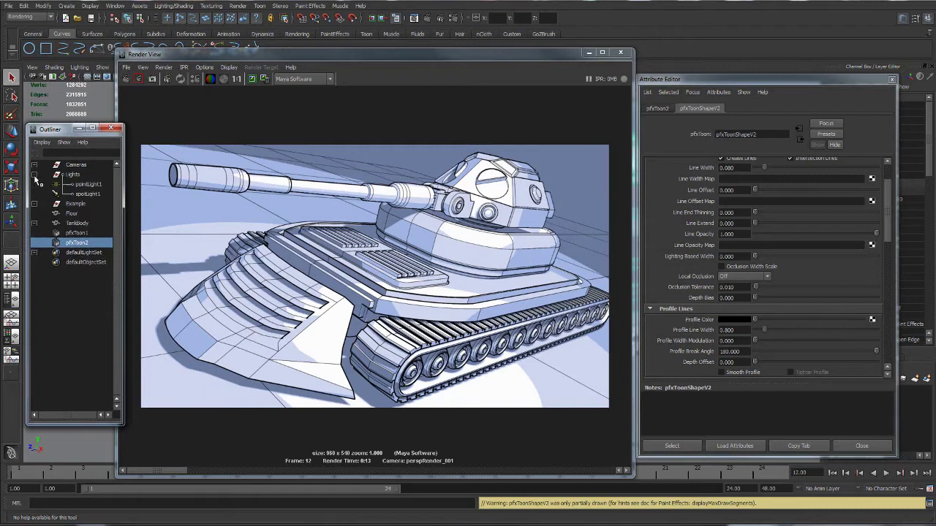
Step: Close the Render View and return the viewport to the default perspective camera
click(93, 195)
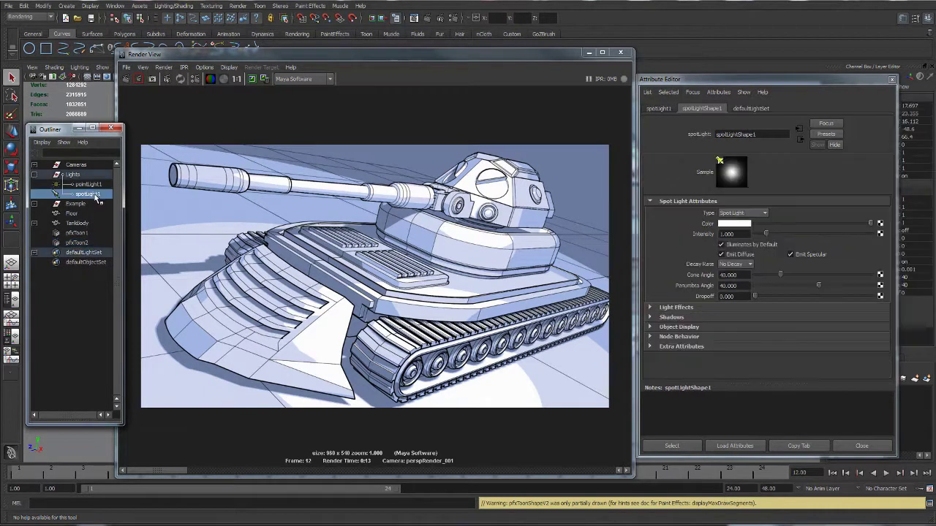
click(587, 53)
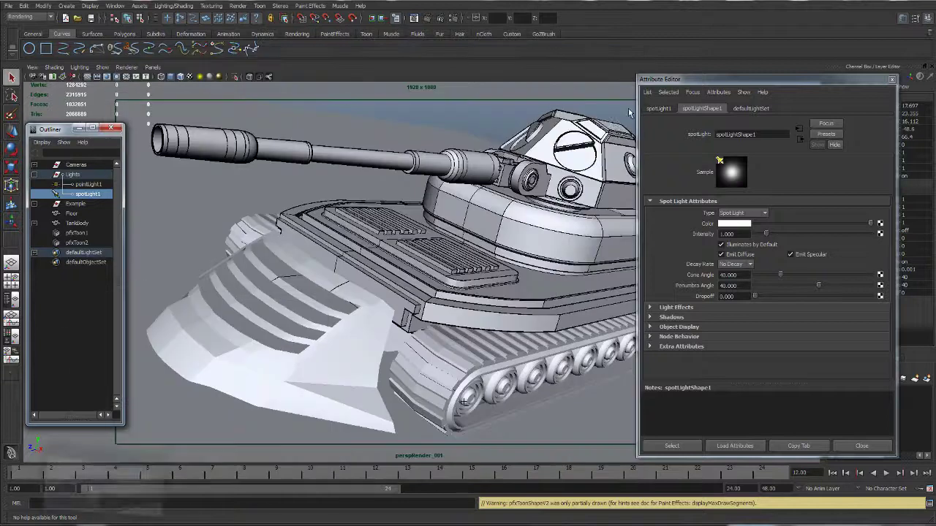
click(891, 80)
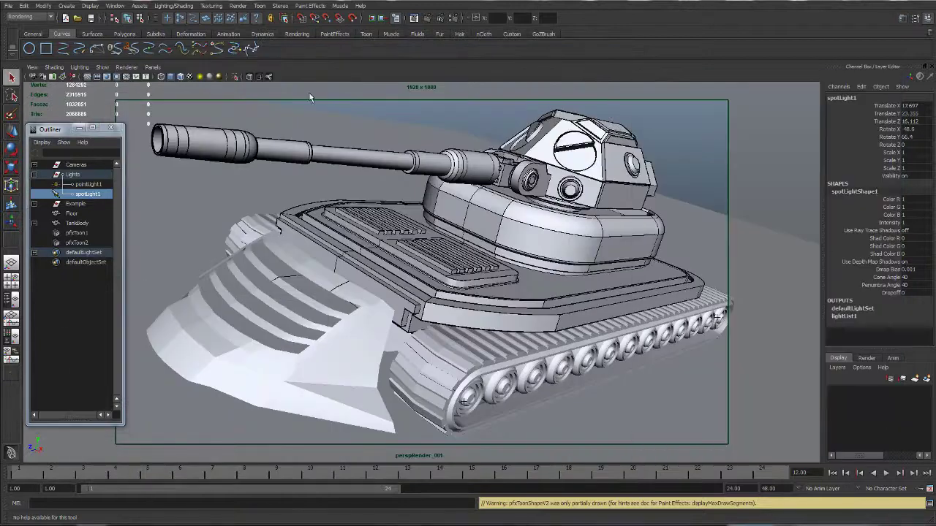
click(152, 67)
mouse_move(172, 77)
click(253, 86)
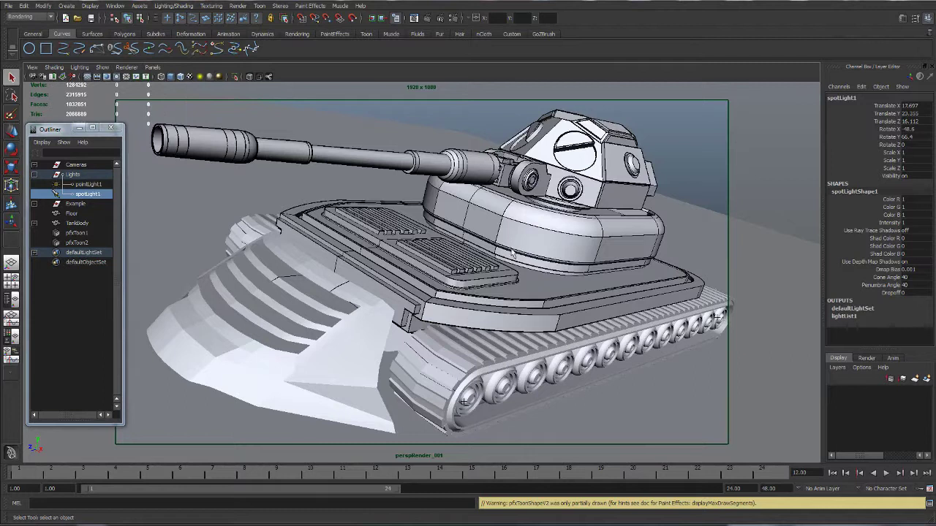
key(bracketleft)
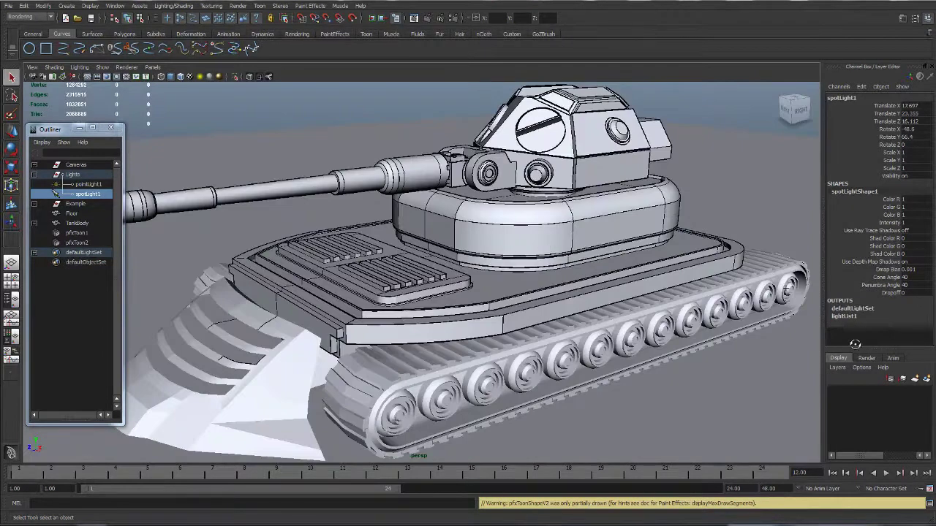
alt+drag(574, 270, 452, 251)
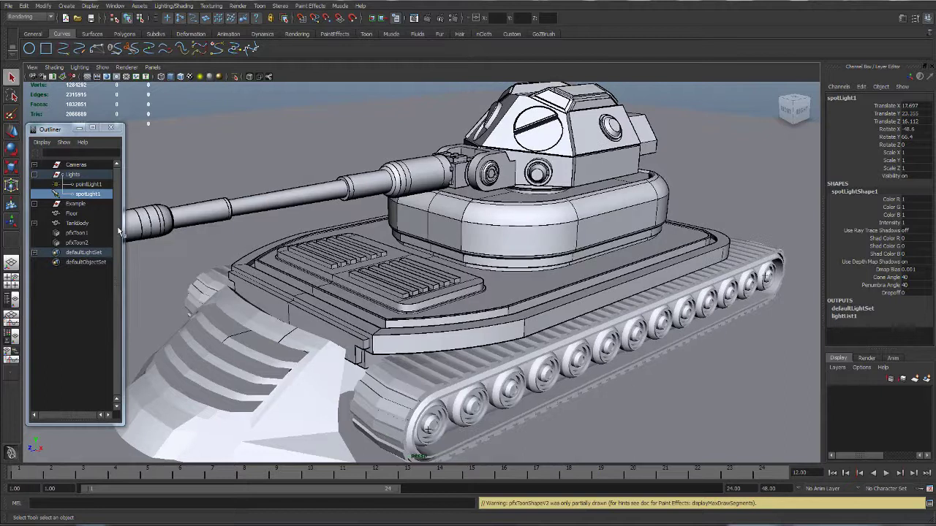
Step: Select pfxToon2 and turn off Display In Viewport for its outlines
click(81, 224)
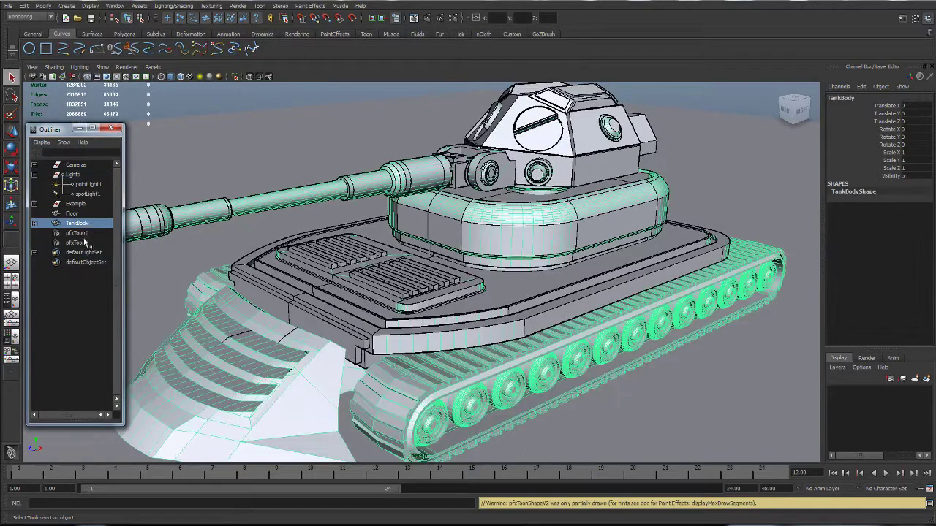
click(86, 242)
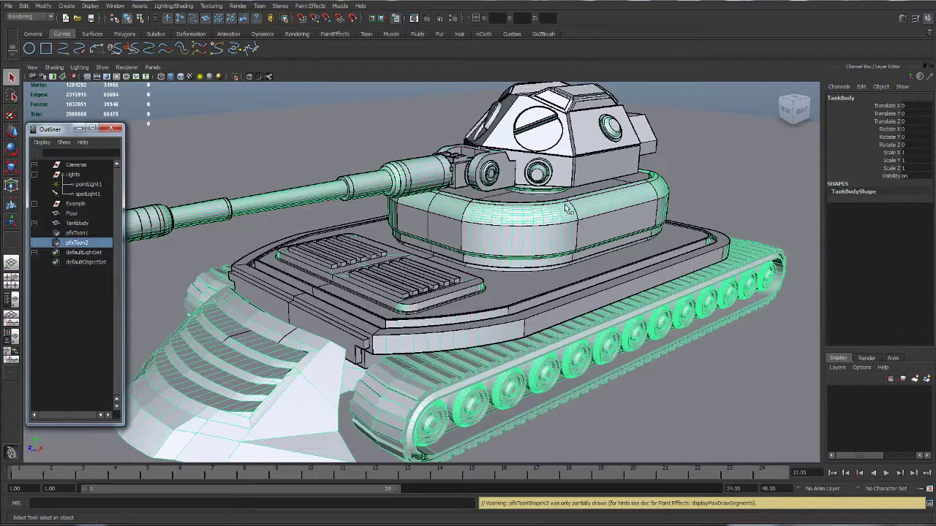
key(ctrl+a)
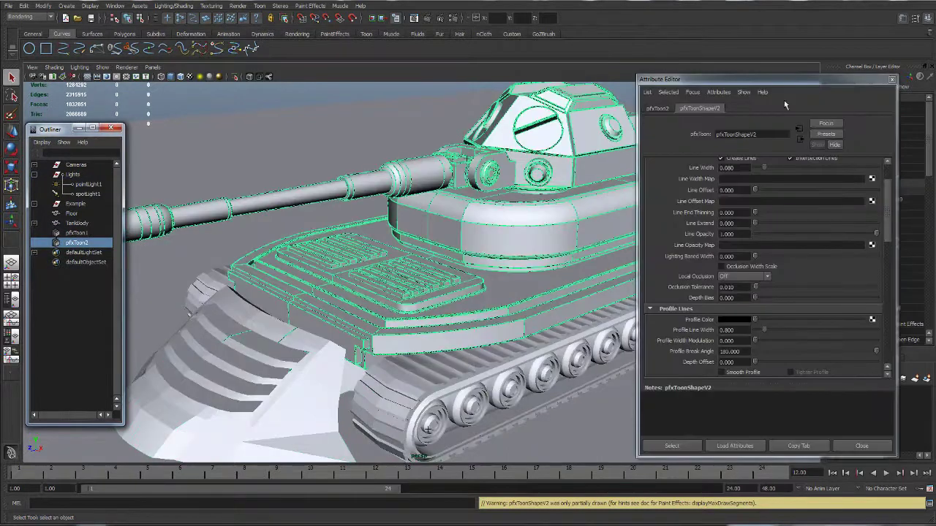
scroll(874, 226, up, 3)
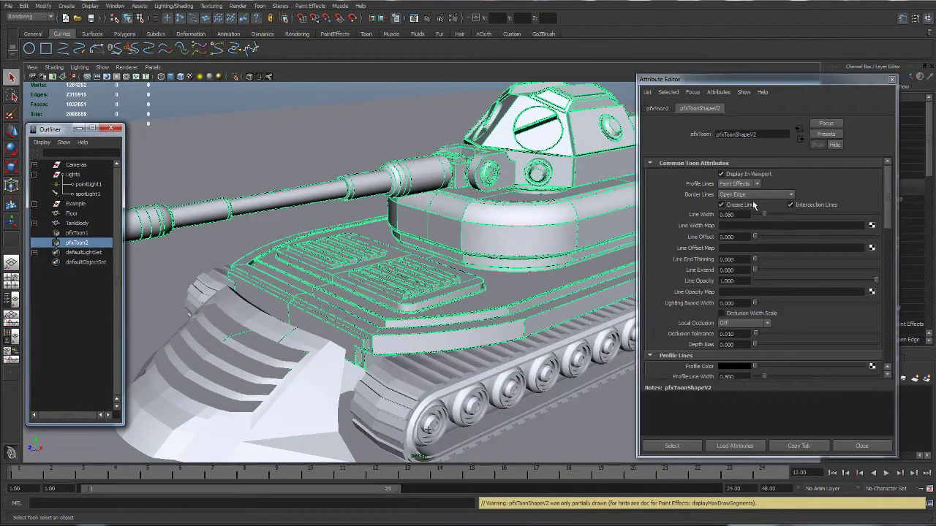
click(722, 174)
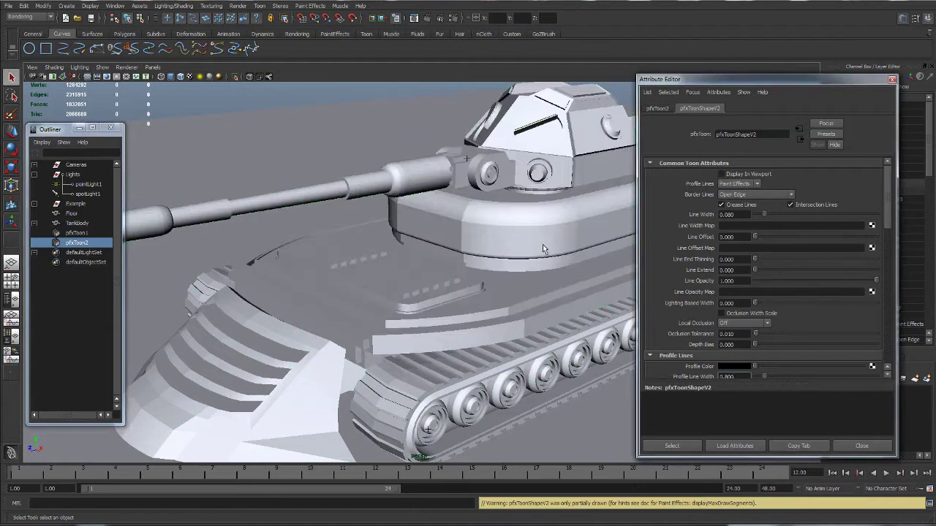
Step: Select spotLight1, light the viewport with scene lights, and expand its depth map shadow settings
alt+drag(475, 280, 477, 272)
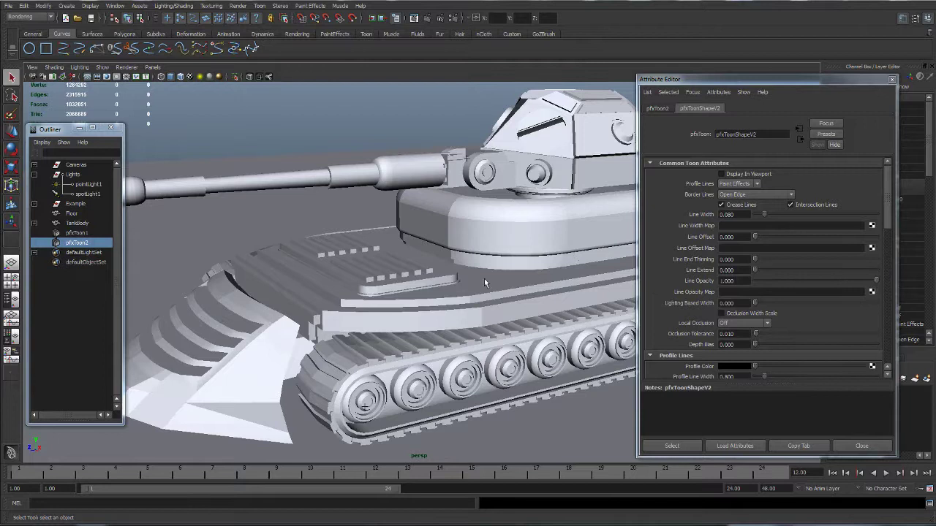
scroll(556, 285, down, 5)
alt+drag(505, 293, 380, 306)
click(84, 184)
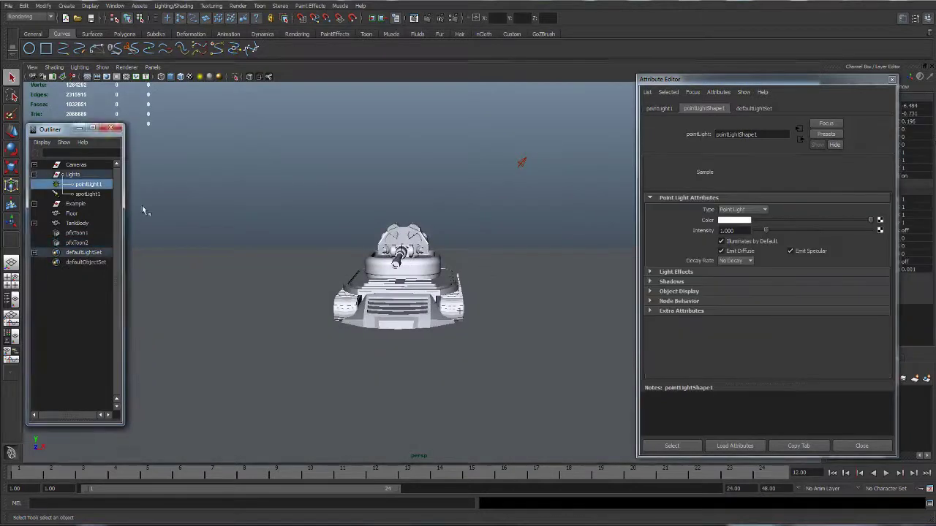
alt+drag(315, 249, 443, 146)
click(455, 159)
key(7)
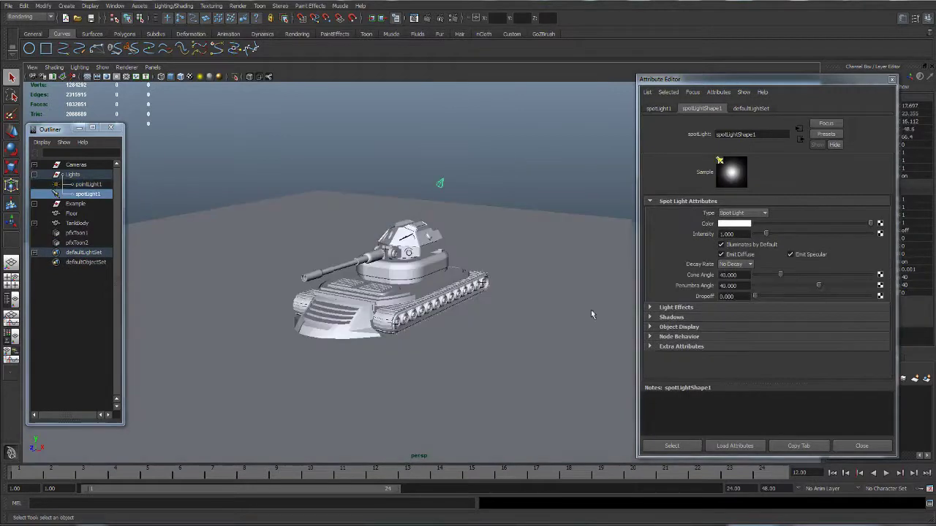
click(649, 317)
scroll(687, 336, down, 2)
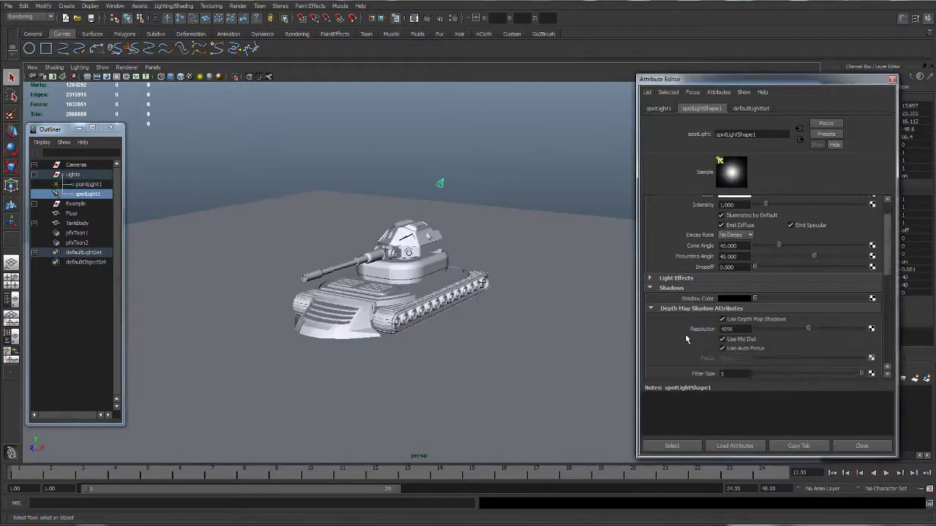
scroll(760, 331, down, 2)
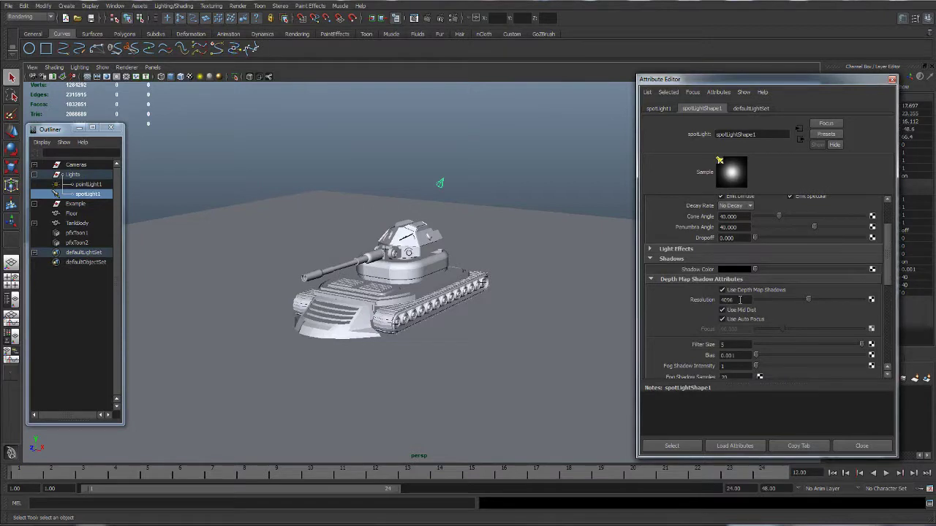
scroll(741, 342, down, 2)
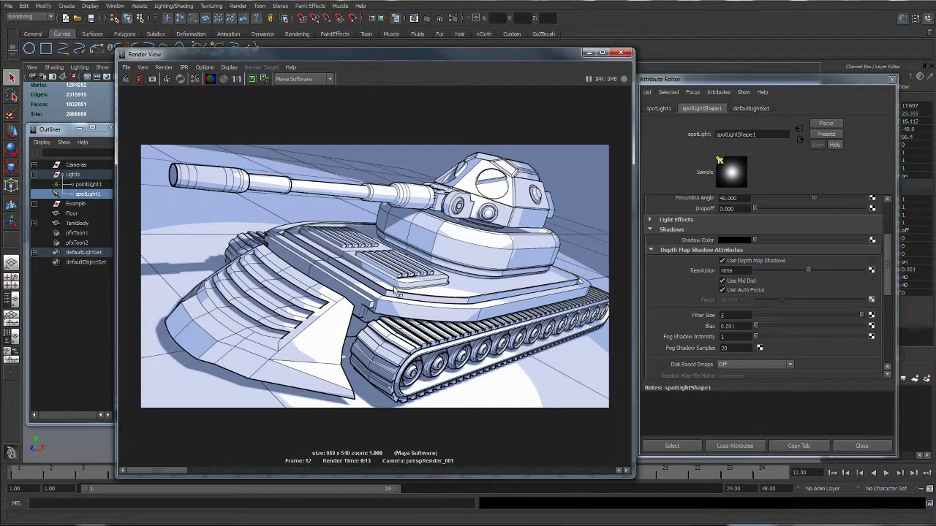
Step: Select TankTop, show its threeToneBrightnessShader ramp, and place it beside the Render View
drag(336, 56, 385, 260)
click(420, 239)
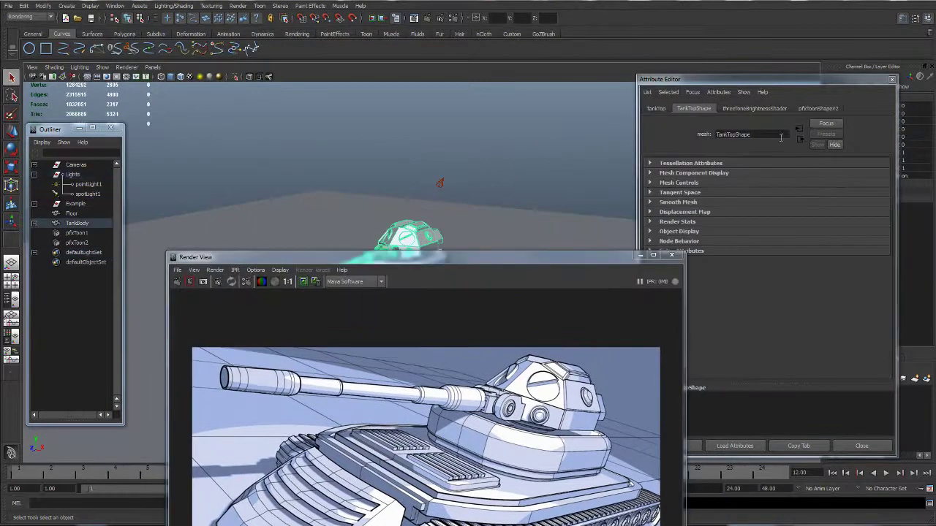
click(768, 109)
drag(771, 83, 777, 39)
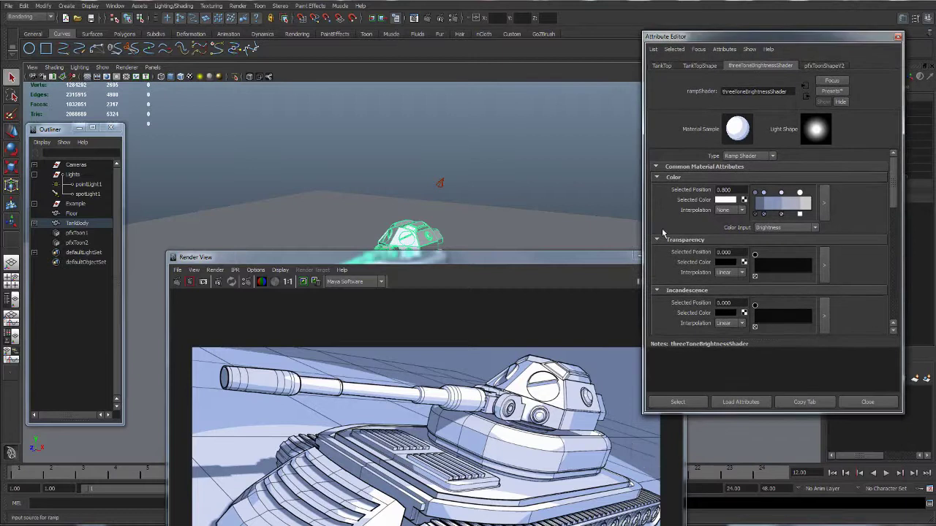
drag(606, 258, 596, 83)
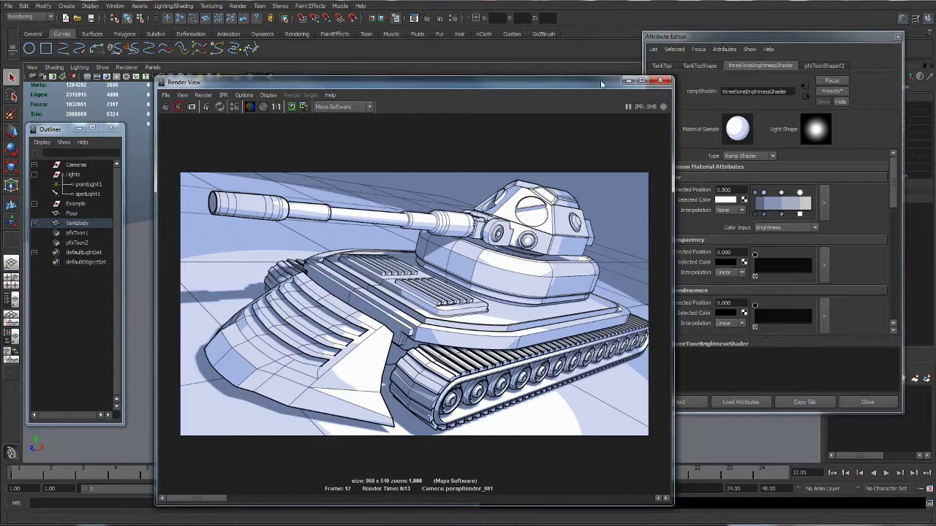
drag(601, 79, 572, 42)
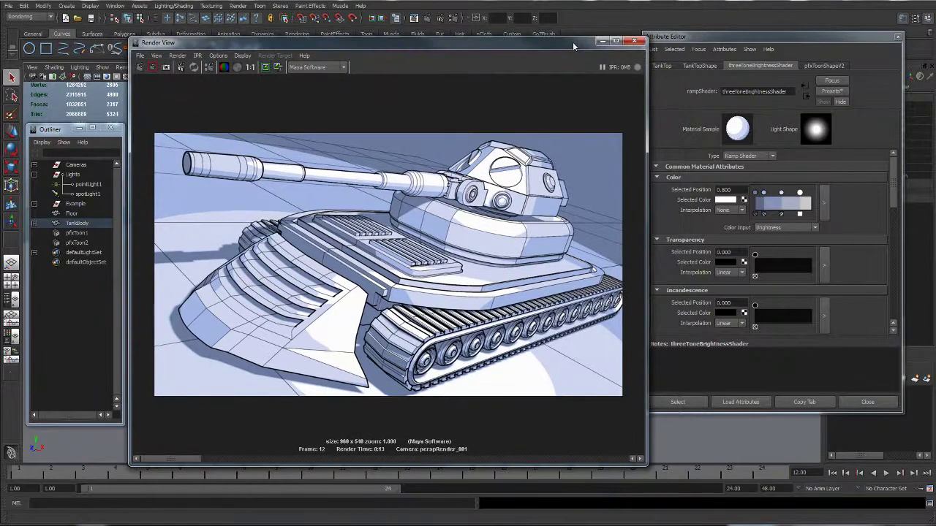